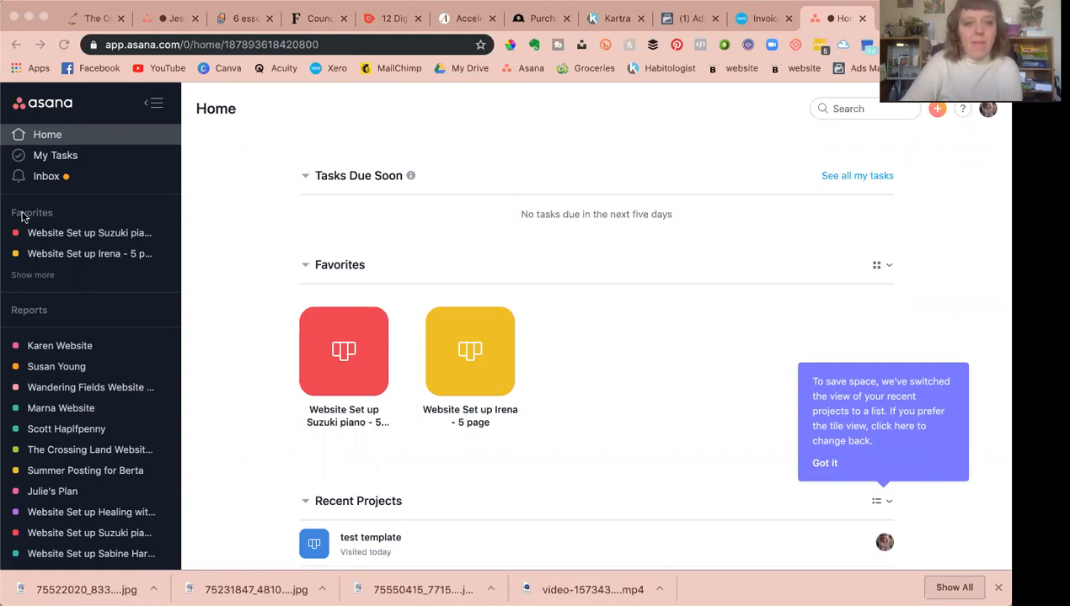
{"action": "scroll", "coordinate": [91, 479], "scroll_direction": "down", "scroll_amount": 8}
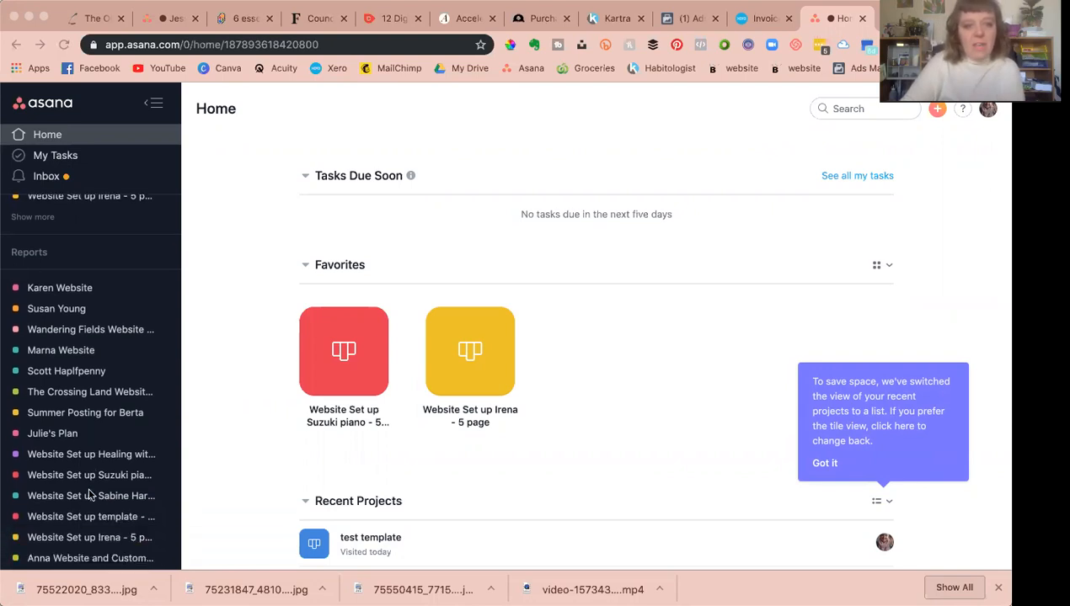
{"action": "scroll", "coordinate": [88, 441], "scroll_direction": "up", "scroll_amount": 9}
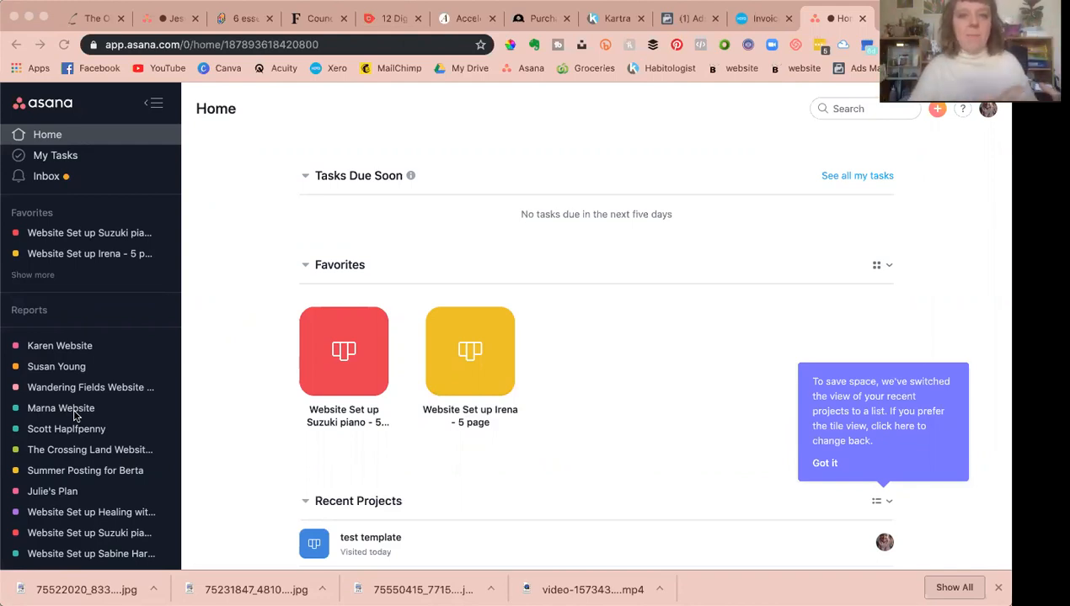
Step: Create a new project named Webinar template with the Board default view
{"action": "left_click", "coordinate": [939, 109]}
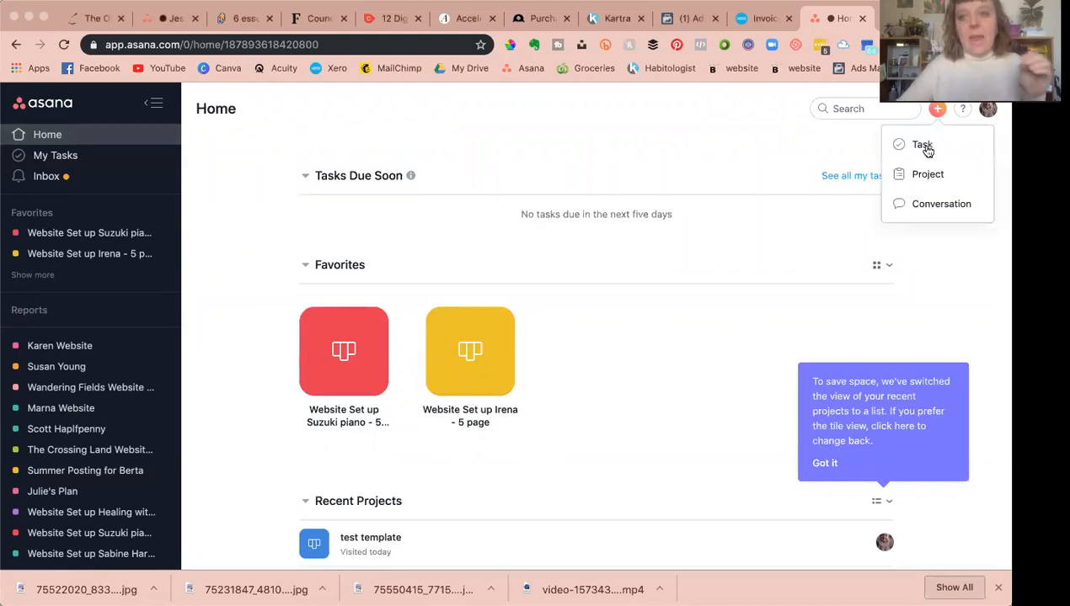
{"action": "left_click", "coordinate": [922, 175]}
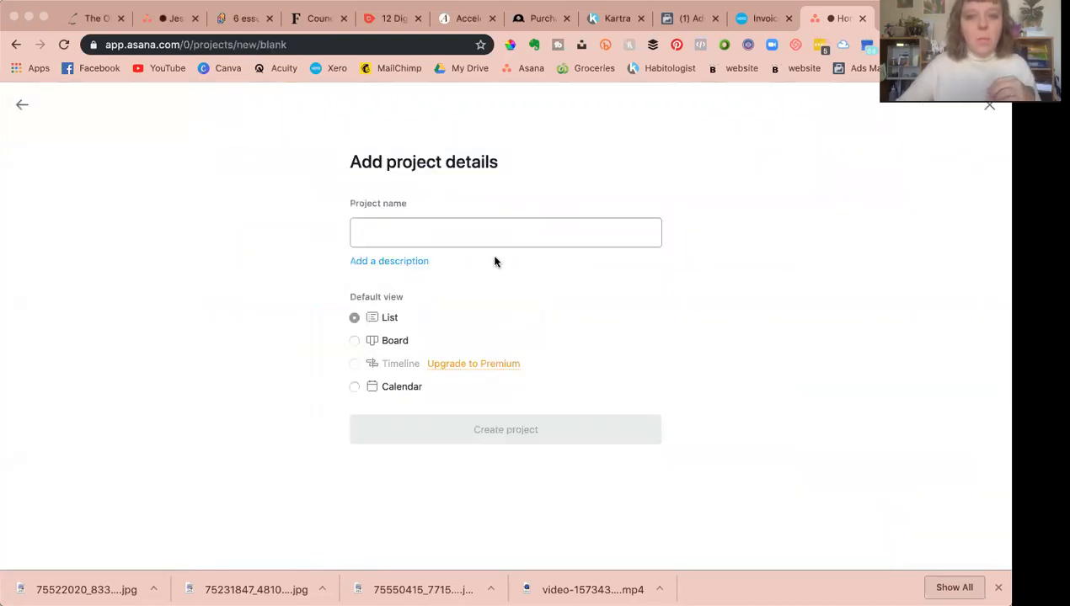
{"action": "left_click", "coordinate": [355, 341]}
{"action": "left_click", "coordinate": [378, 233]}
{"action": "type", "text": "test"}
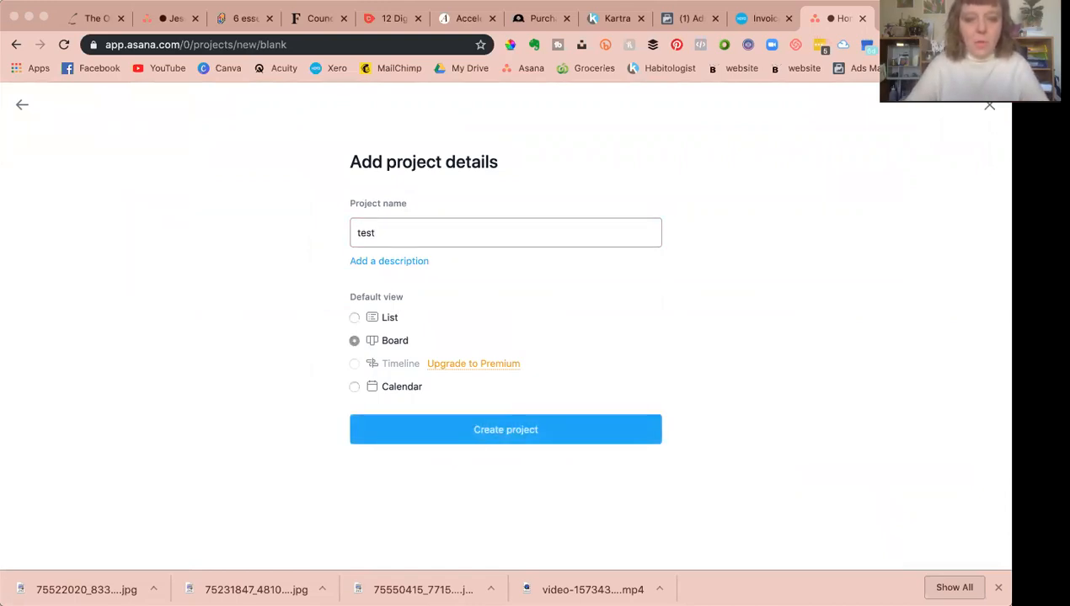
{"action": "key", "text": "BackSpace"}
{"action": "type", "text": "Webinar set up"}
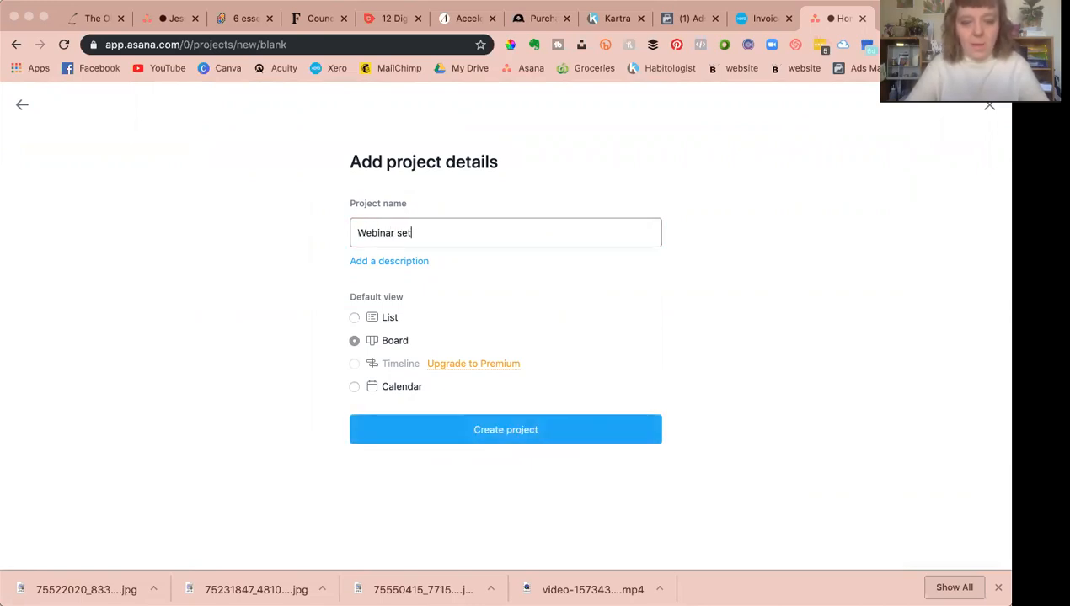
{"action": "key", "text": "BackSpace"}
{"action": "key", "text": "BackSpace"}
{"action": "key", "text": "BackSpace"}
{"action": "key", "text": "BackSpace"}
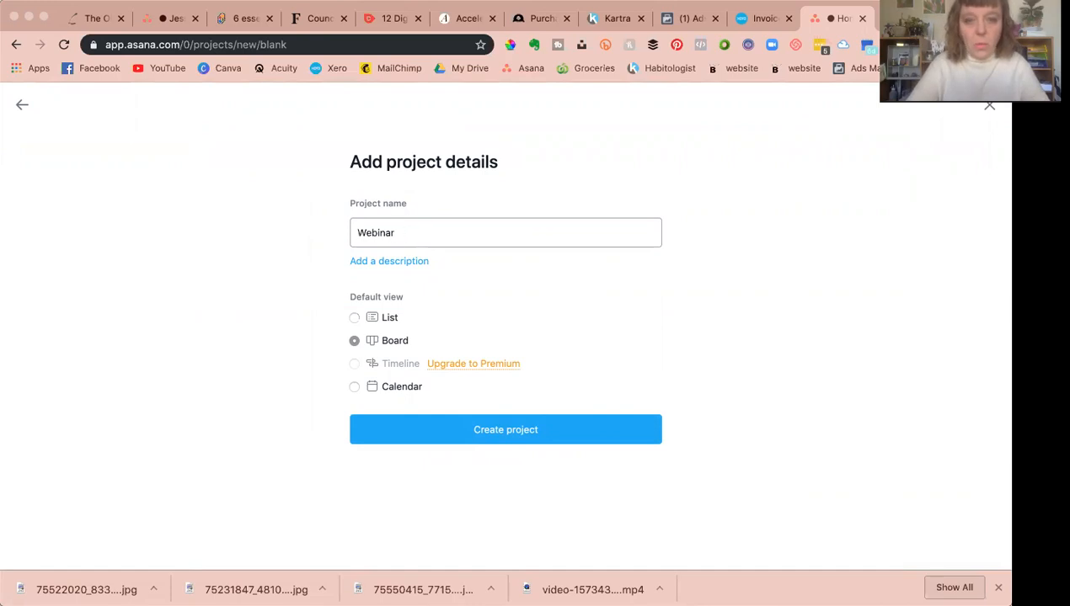
{"action": "type", "text": "template"}
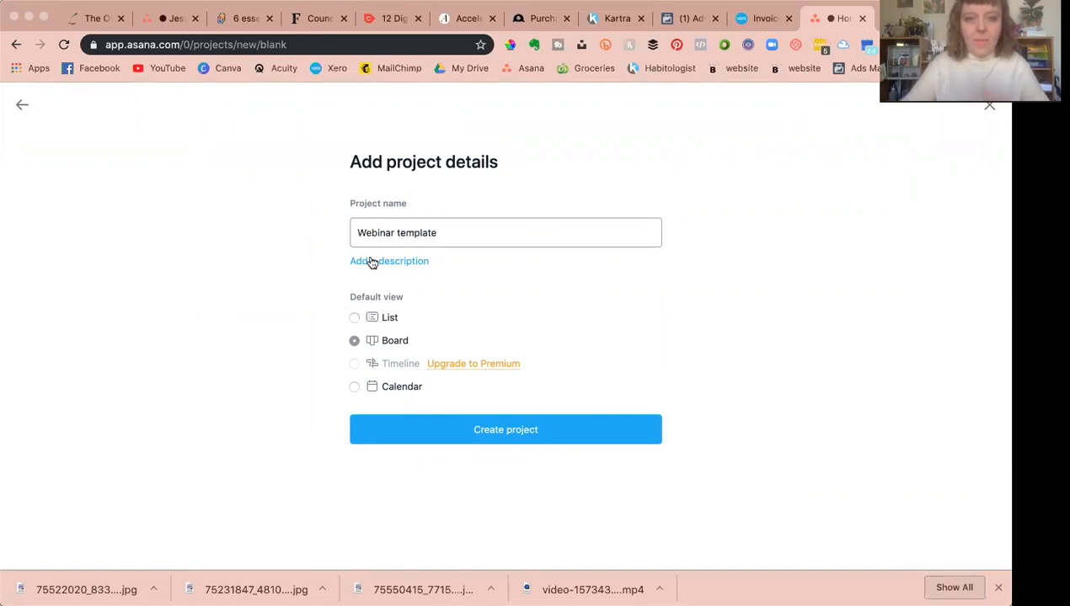
{"action": "left_click", "coordinate": [428, 432]}
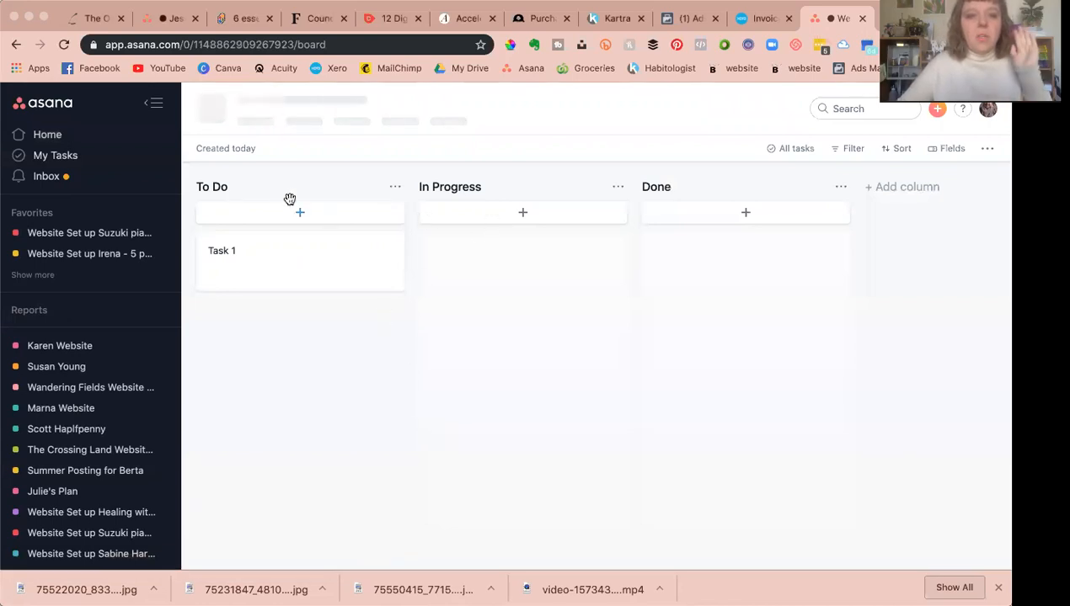
Step: Delete the In Progress column from the board
{"action": "left_click", "coordinate": [617, 187]}
{"action": "left_click", "coordinate": [629, 232]}
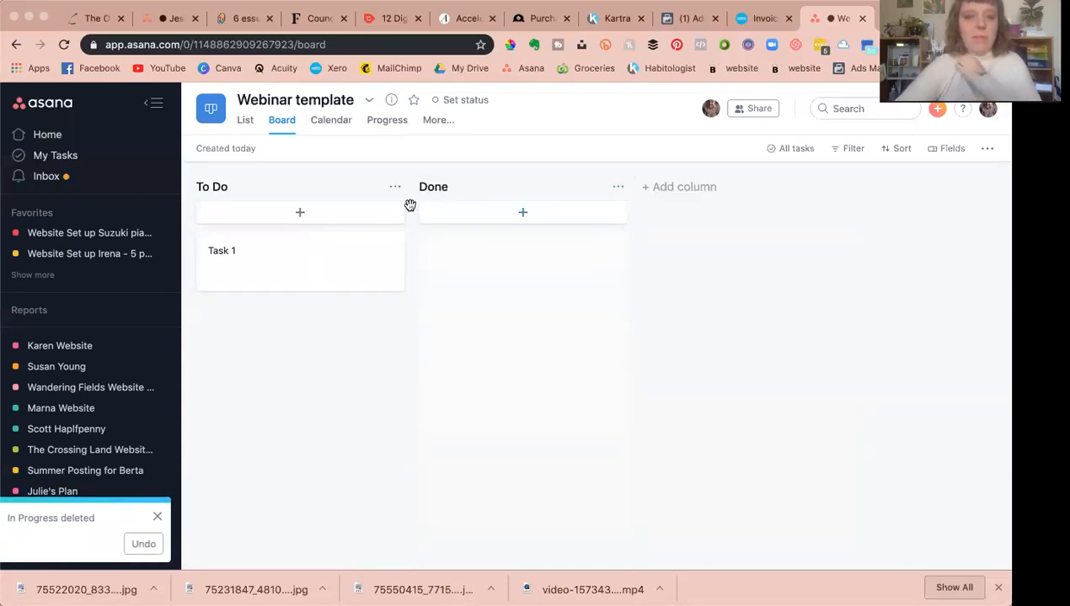
{"action": "left_click", "coordinate": [219, 187]}
{"action": "double_click", "coordinate": [219, 186]}
{"action": "triple_click", "coordinate": [220, 184]}
{"action": "left_click", "coordinate": [252, 187]}
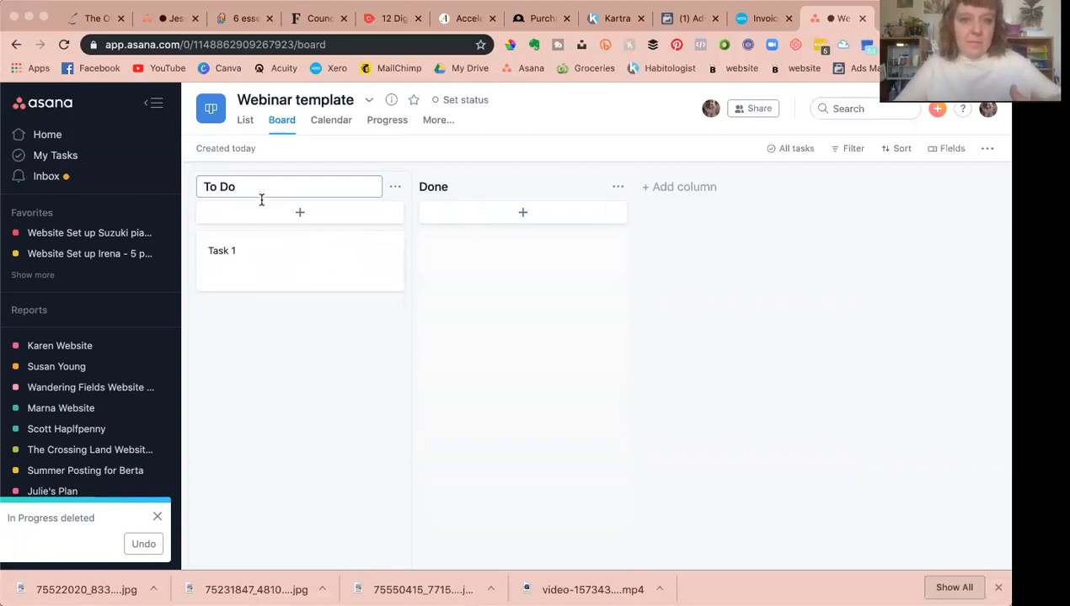
Step: Rename the existing Task 1 card to Empty email list
{"action": "left_click", "coordinate": [255, 251]}
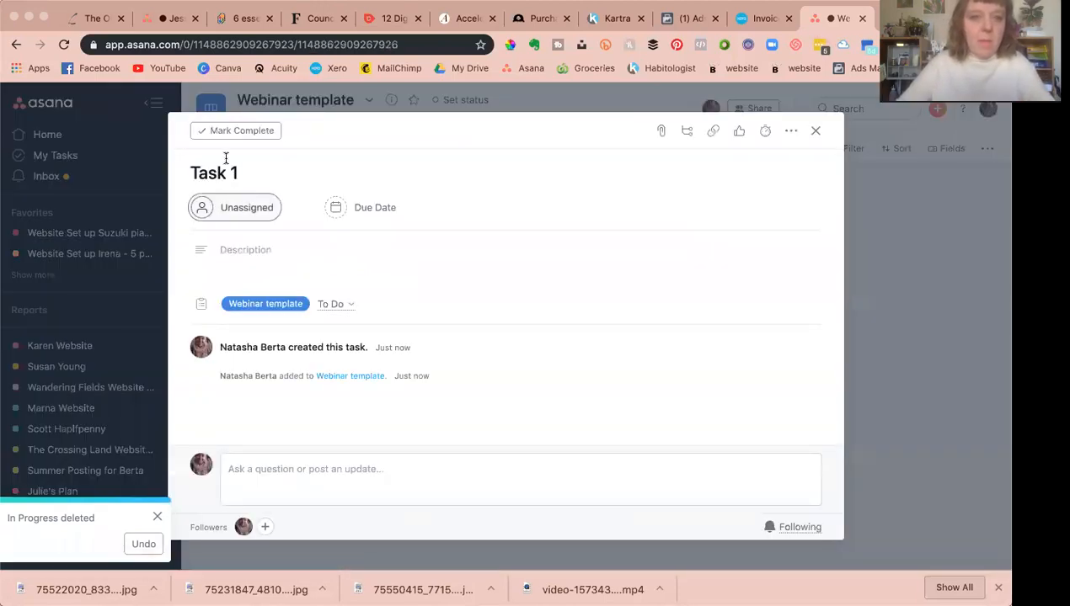
{"action": "triple_click", "coordinate": [223, 172]}
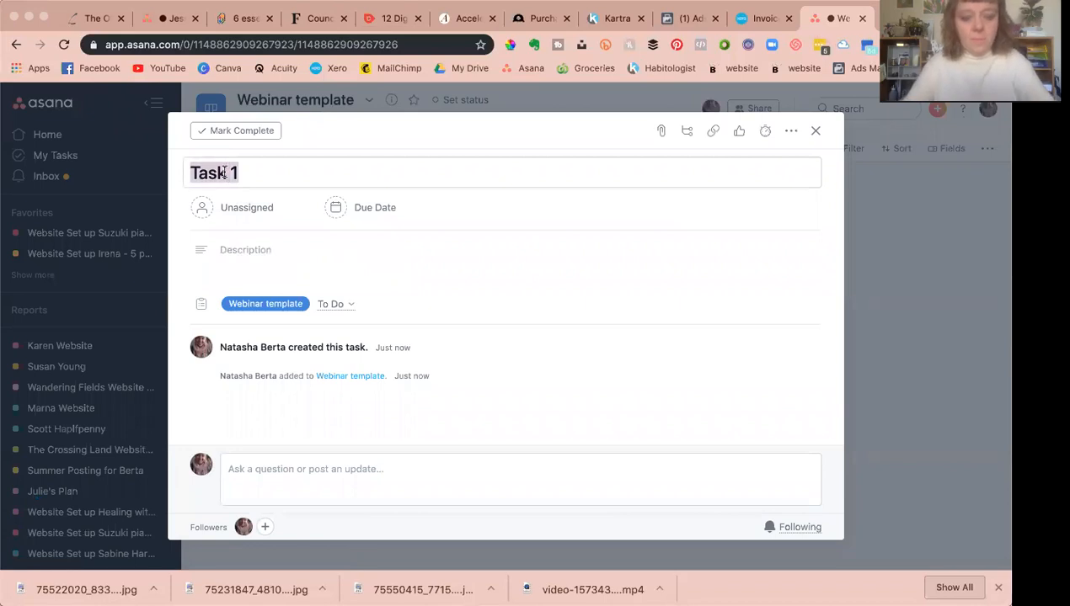
{"action": "type", "text": "Empty "}
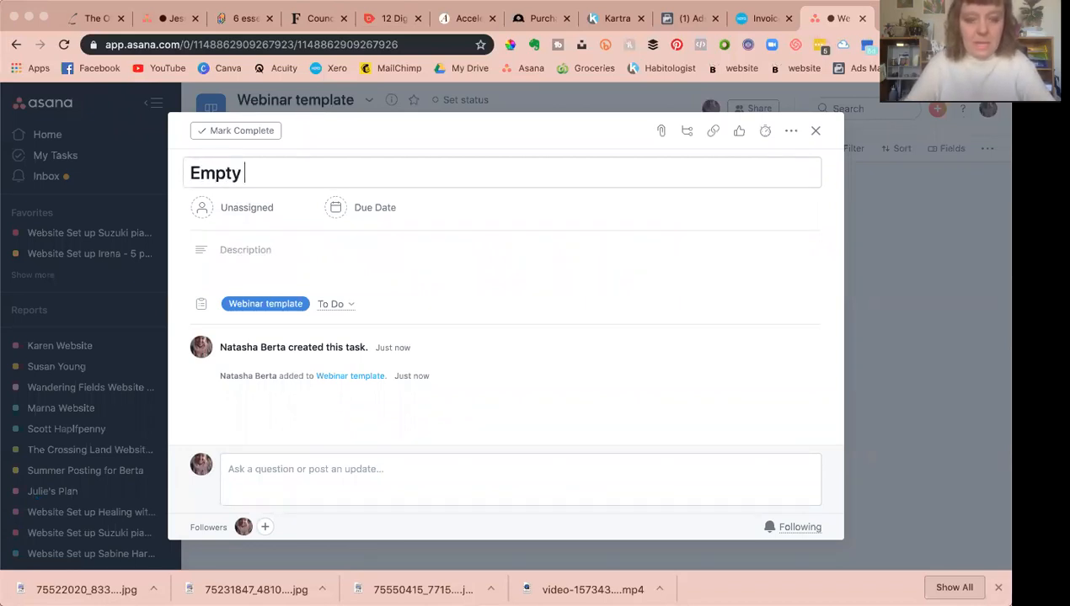
{"action": "type", "text": "email list"}
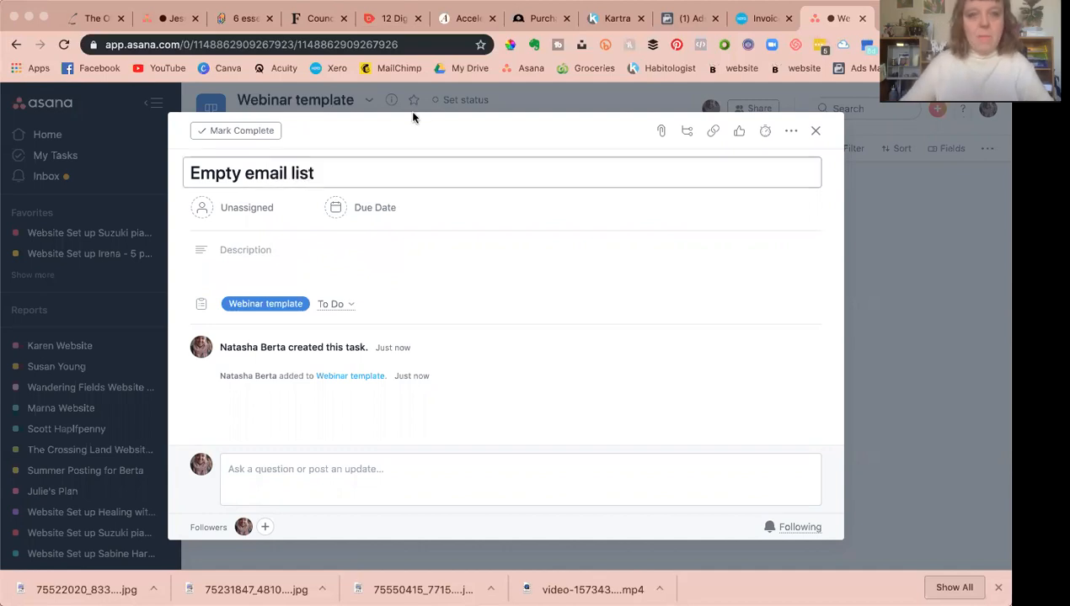
{"action": "left_click", "coordinate": [557, 97]}
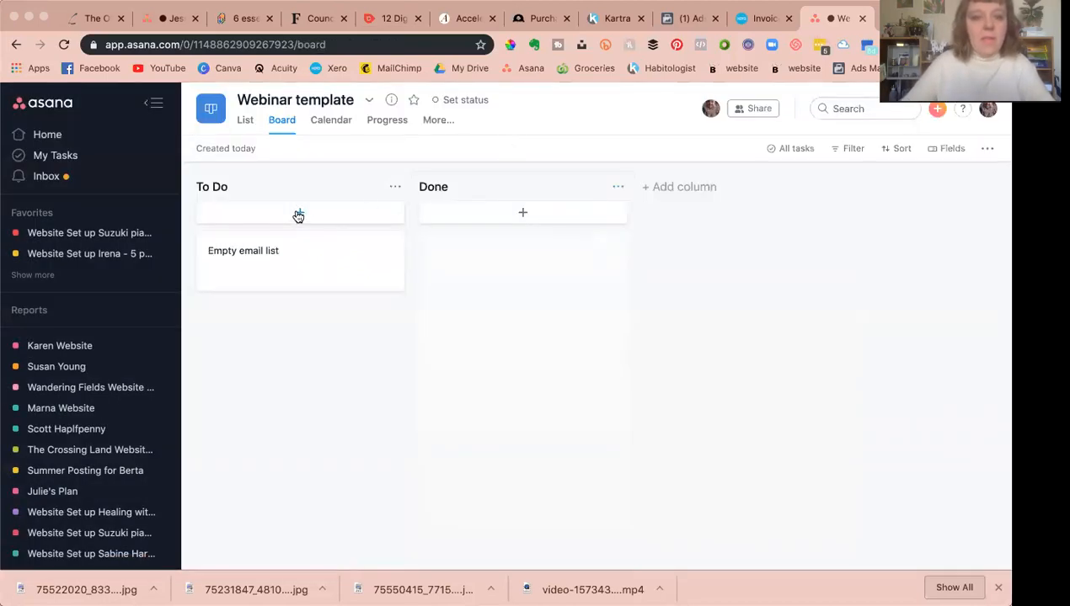
Step: Add To Do tasks Create Zoom meeting, Edit automation with new Zoom link, and Edit sales page
{"action": "left_click", "coordinate": [298, 213]}
{"action": "type", "text": "Create Zoom meeting"}
{"action": "key", "text": "Return"}
{"action": "type", "text": "Edit automation with new Zoom link"}
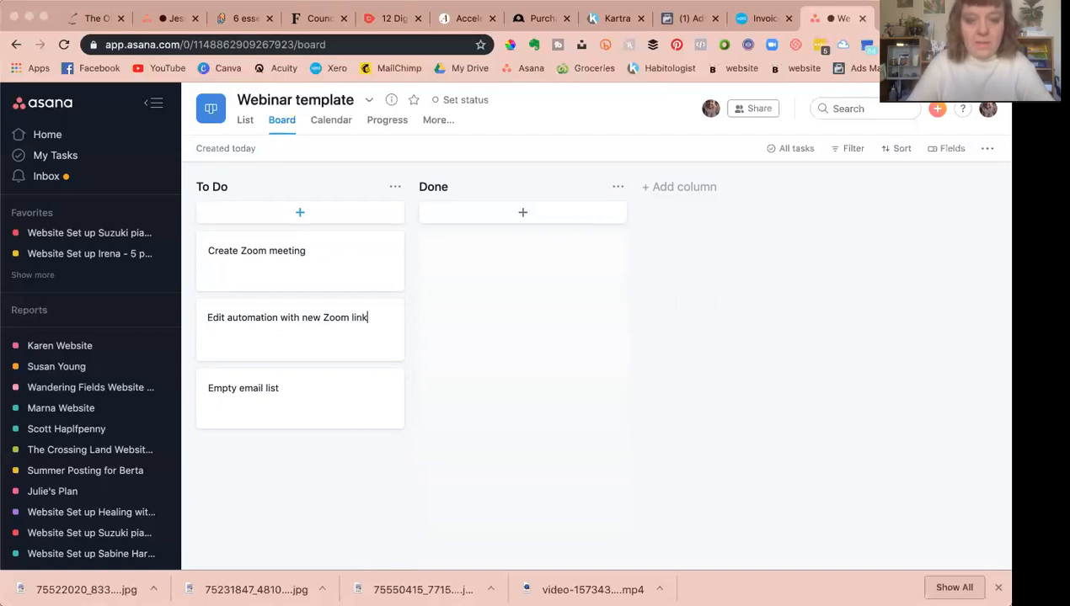
{"action": "key", "text": "Return"}
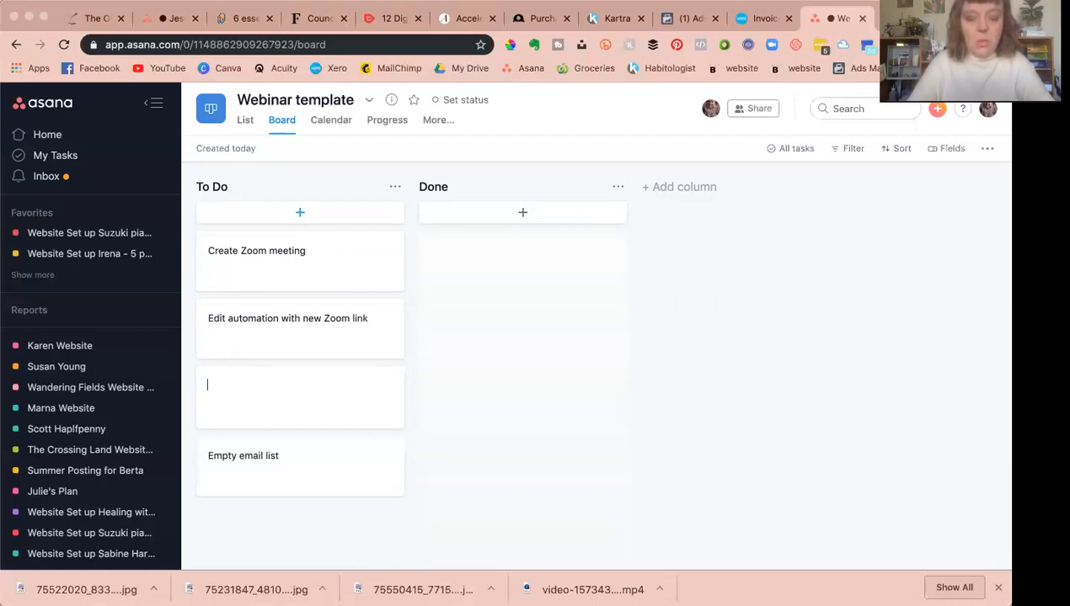
{"action": "type", "text": "Edit sales page"}
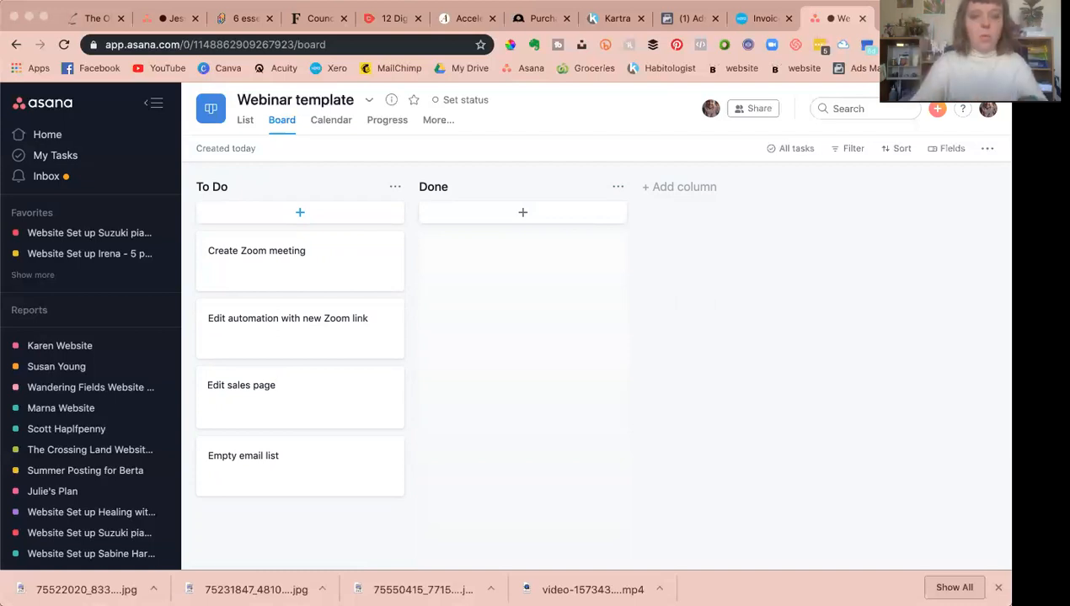
Step: Change the Webinar template project's color to red
{"action": "left_click", "coordinate": [306, 186]}
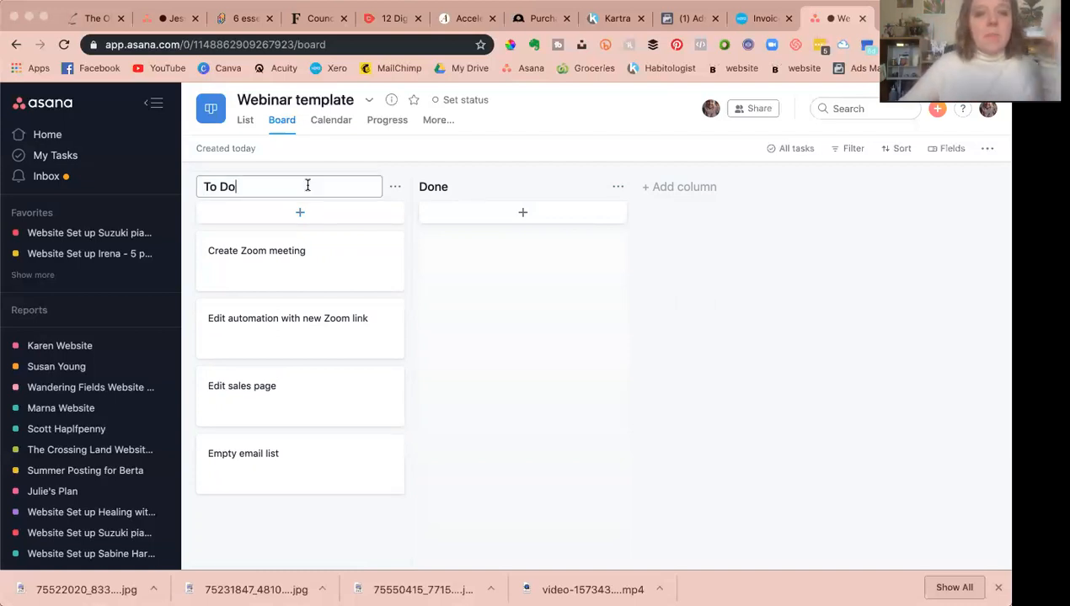
{"action": "left_click", "coordinate": [375, 152]}
{"action": "scroll", "coordinate": [84, 404], "scroll_direction": "down", "scroll_amount": 10}
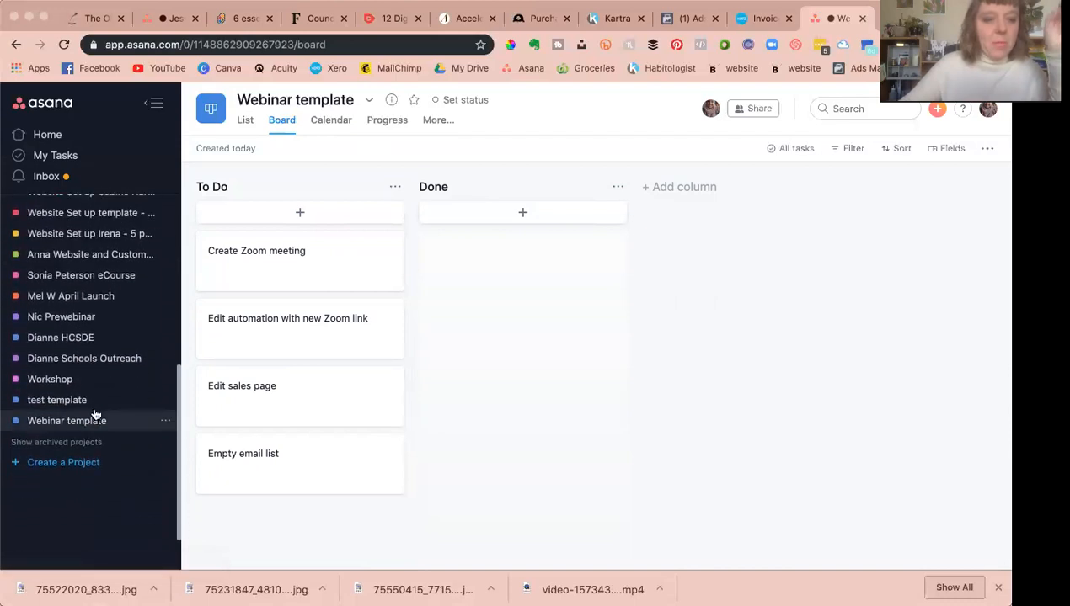
{"action": "left_click", "coordinate": [165, 421]}
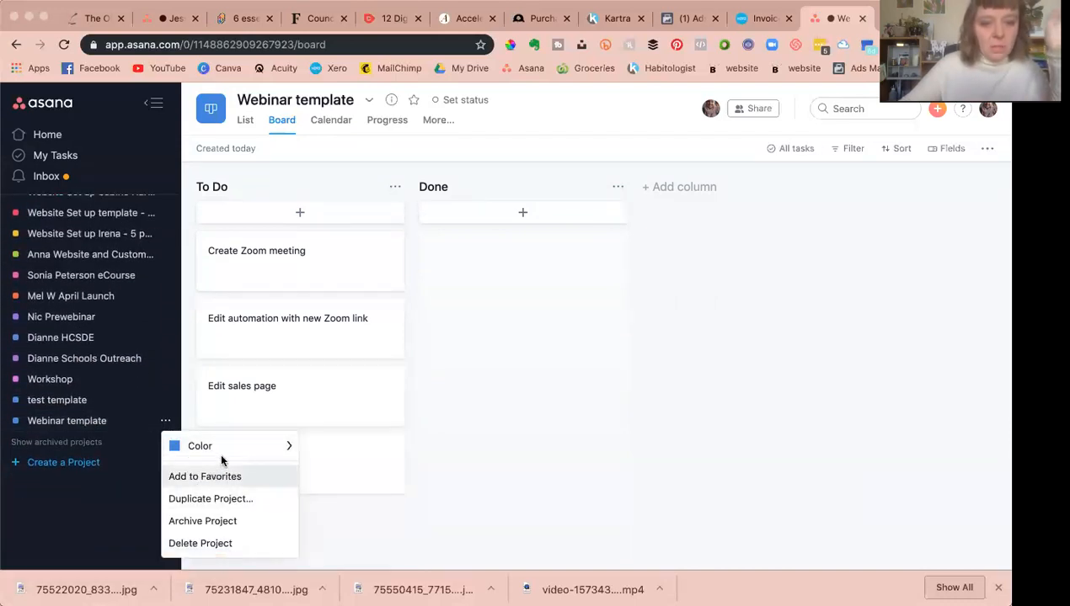
{"action": "left_click", "coordinate": [337, 448]}
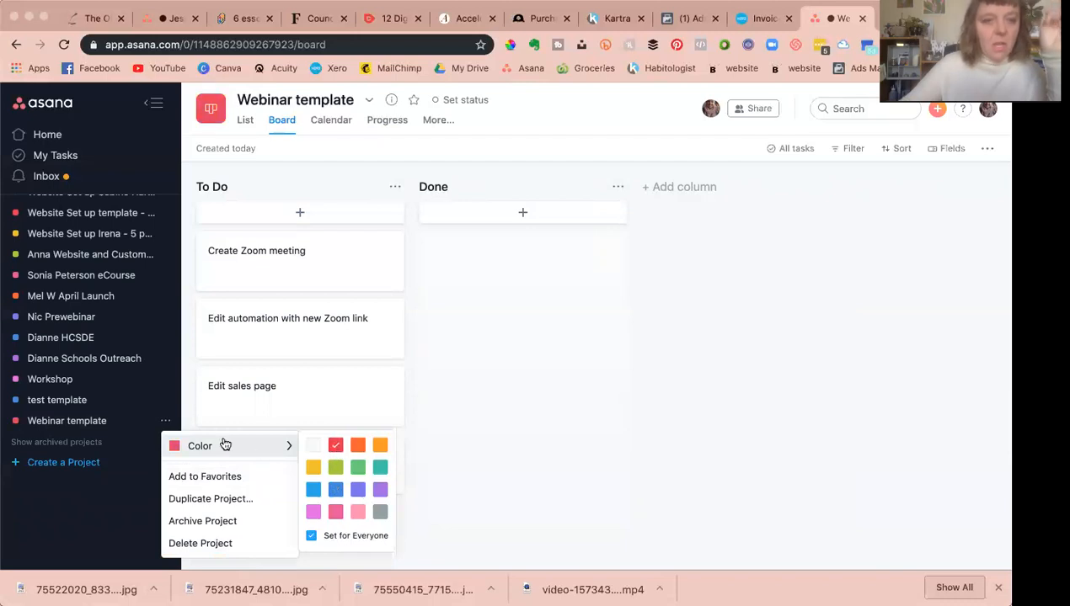
{"action": "left_click", "coordinate": [131, 518]}
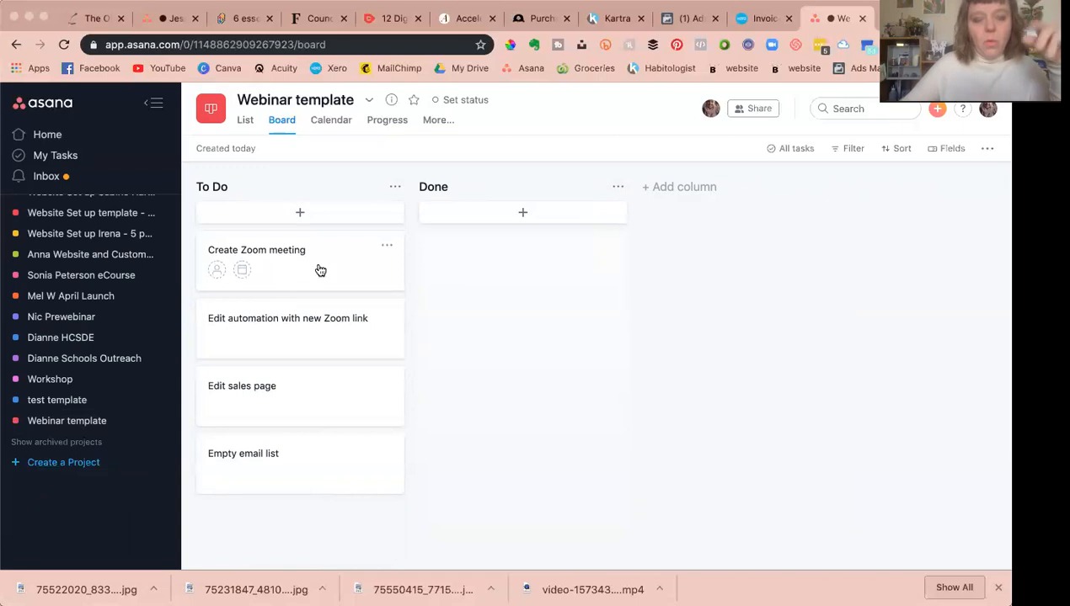
Step: Duplicate the project as December Webinar, including Assignee and excluding Tags and Project Members
{"action": "left_click", "coordinate": [164, 424]}
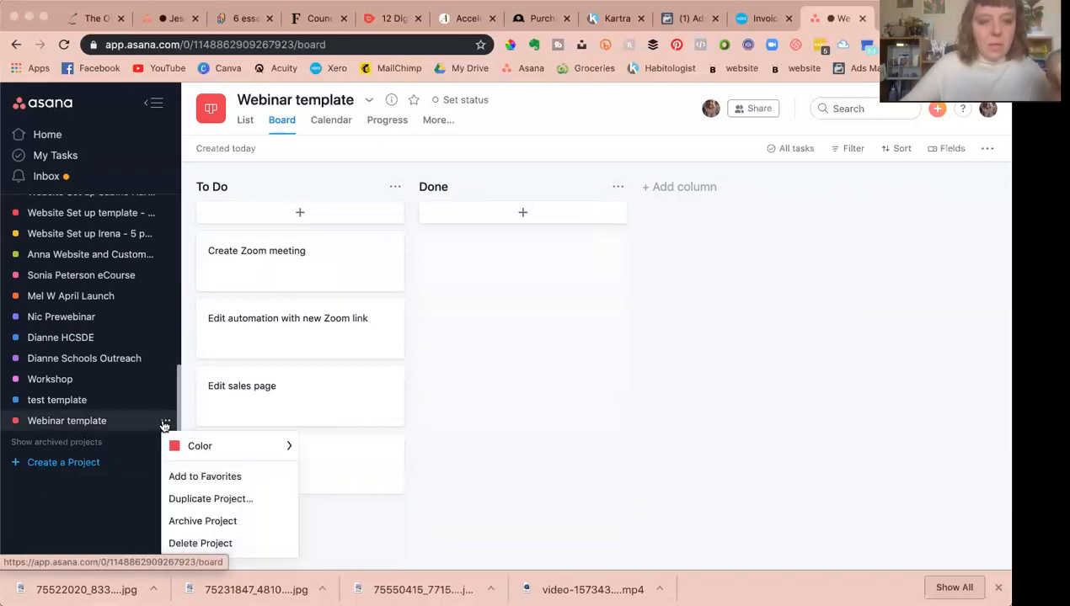
{"action": "left_click", "coordinate": [205, 500]}
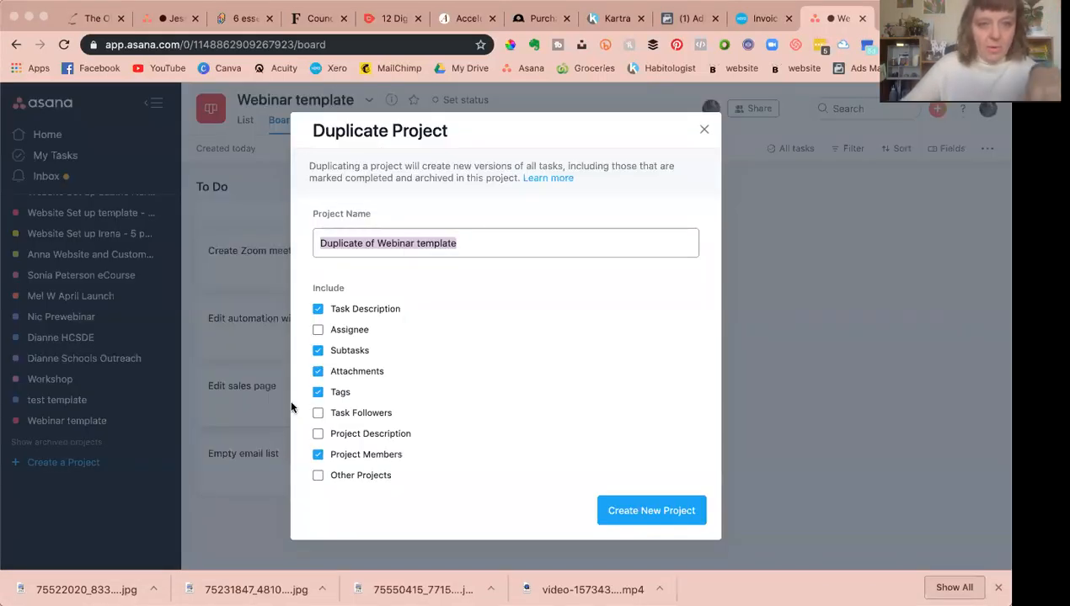
{"action": "left_click", "coordinate": [419, 244]}
{"action": "double_click", "coordinate": [418, 243]}
{"action": "key", "text": "BackSpace"}
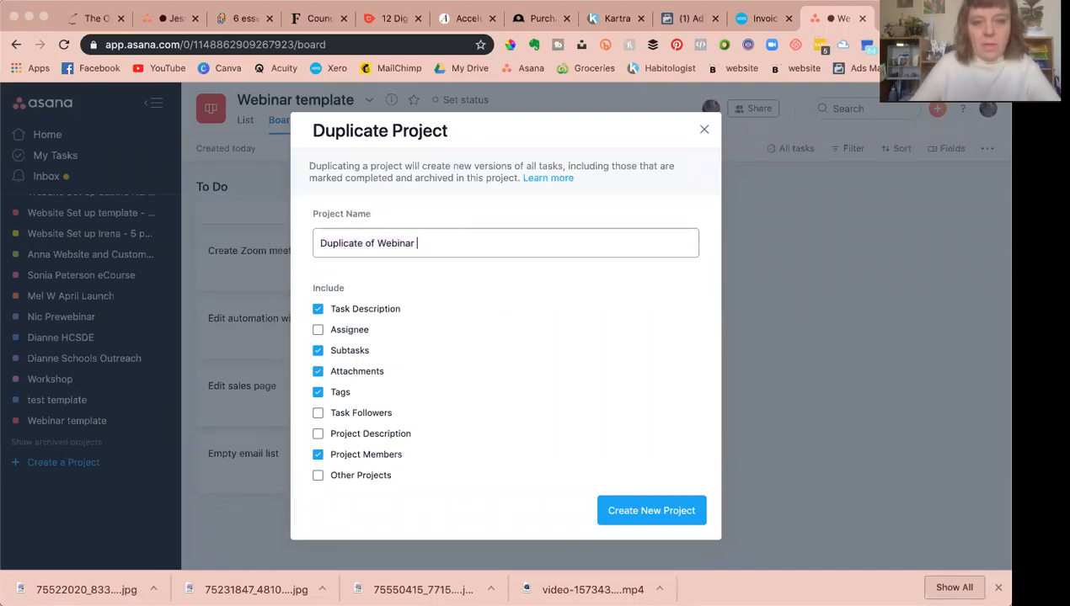
{"action": "left_click_drag", "start_coordinate": [374, 245], "coordinate": [320, 244]}
{"action": "type", "text": "December"}
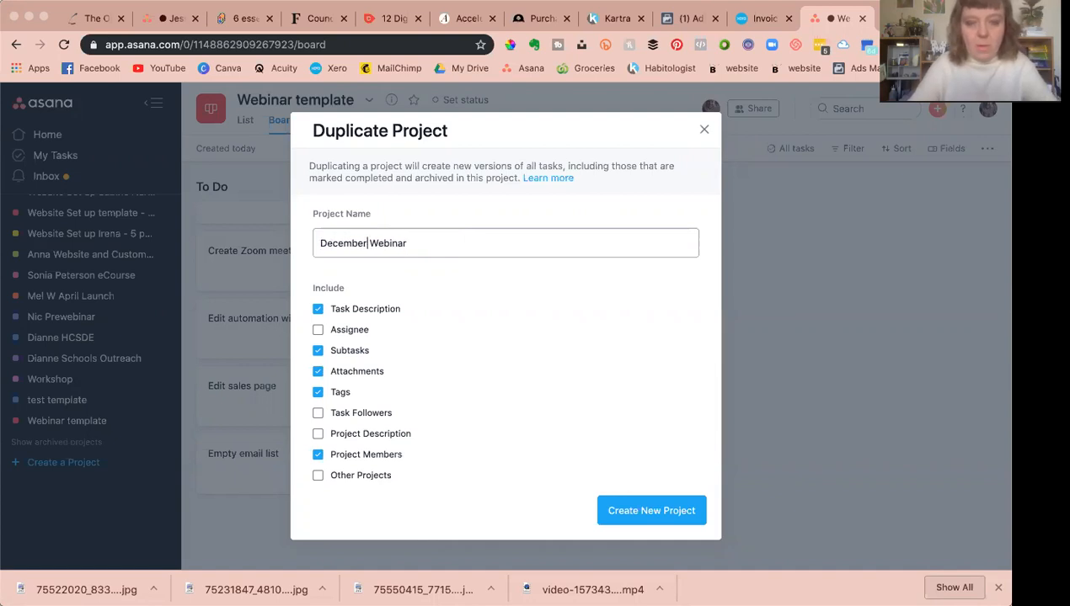
{"action": "left_click", "coordinate": [318, 455]}
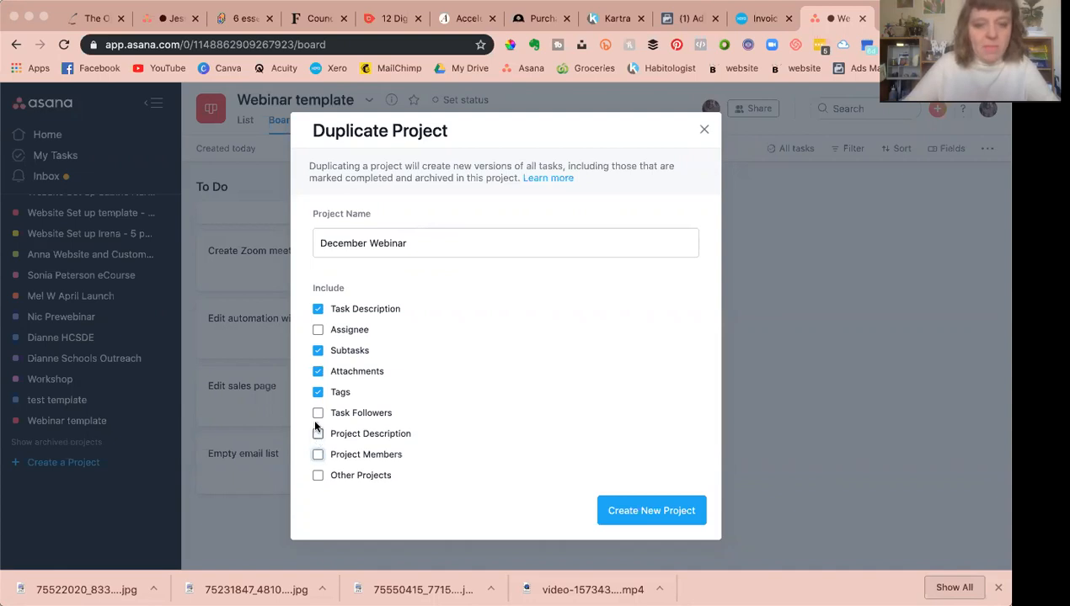
{"action": "left_click", "coordinate": [318, 393]}
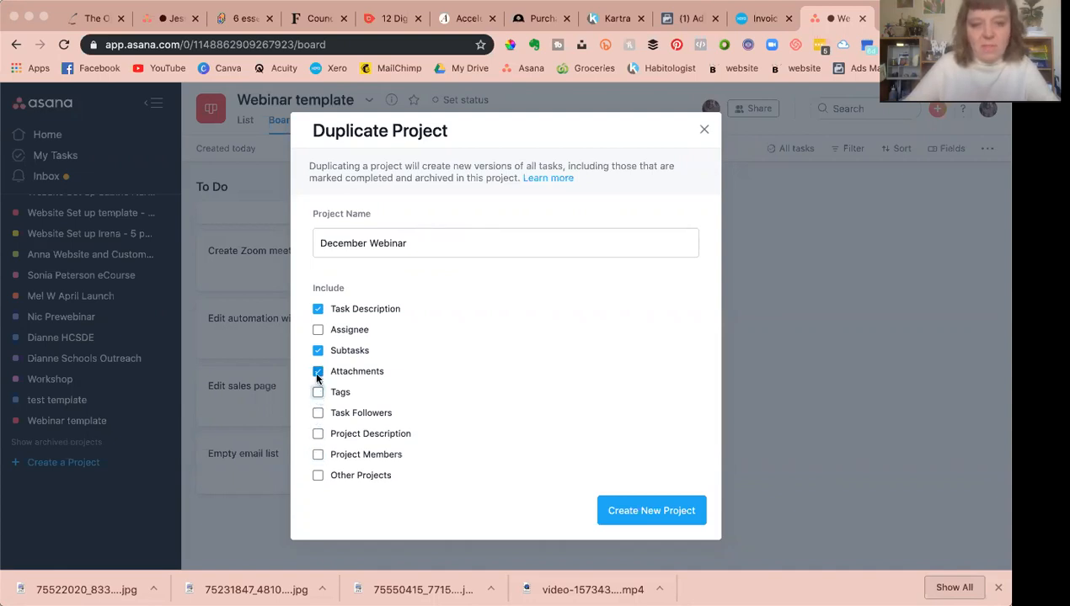
{"action": "left_click", "coordinate": [317, 330]}
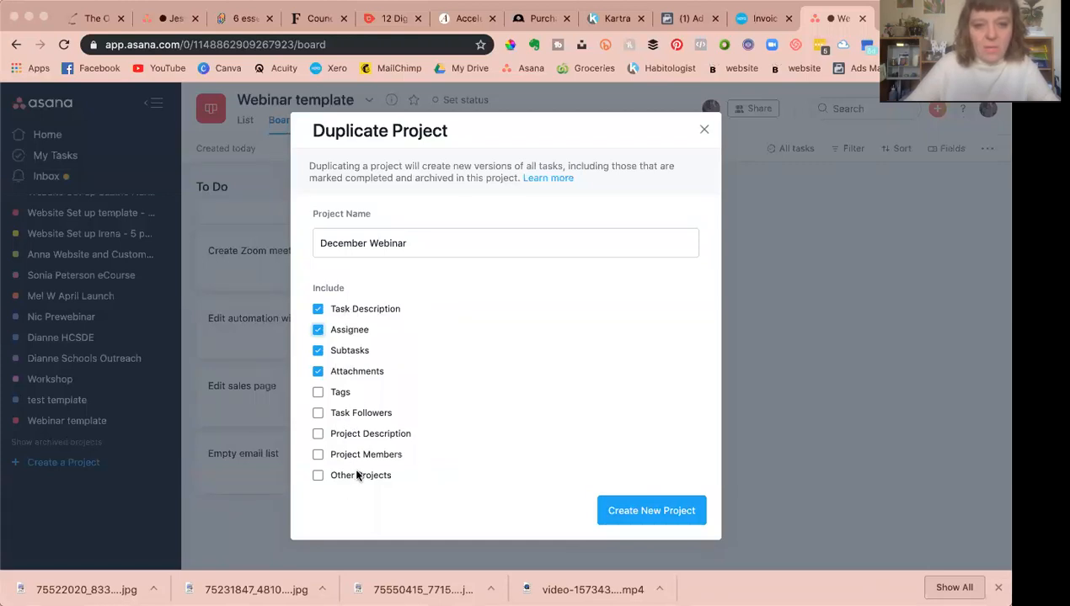
{"action": "left_click", "coordinate": [653, 514]}
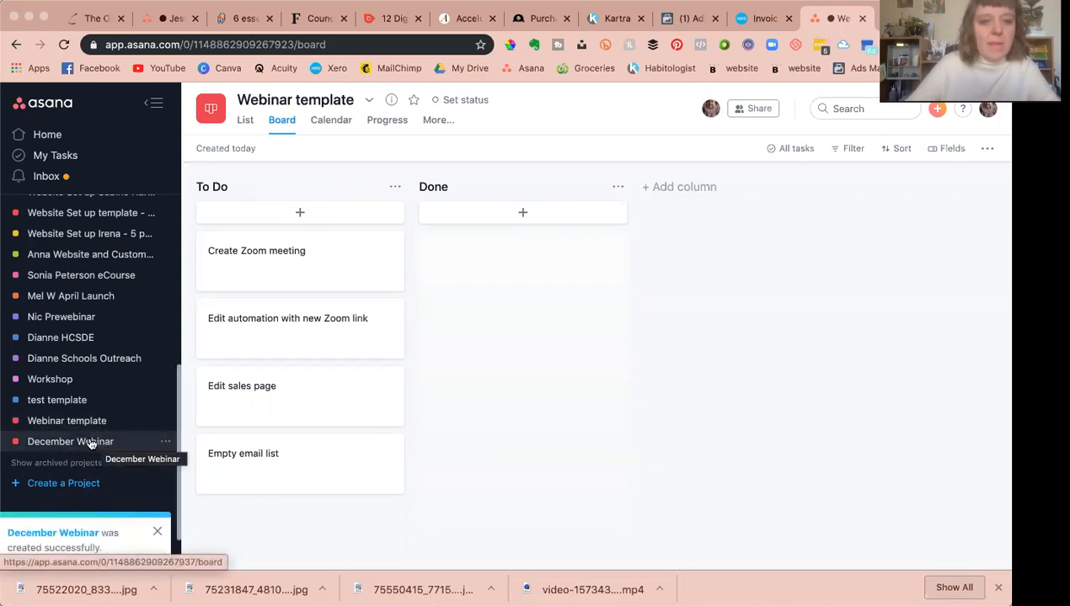
Step: Add December Webinar to favorites and open its menu in the Favorites list
{"action": "left_click", "coordinate": [165, 442]}
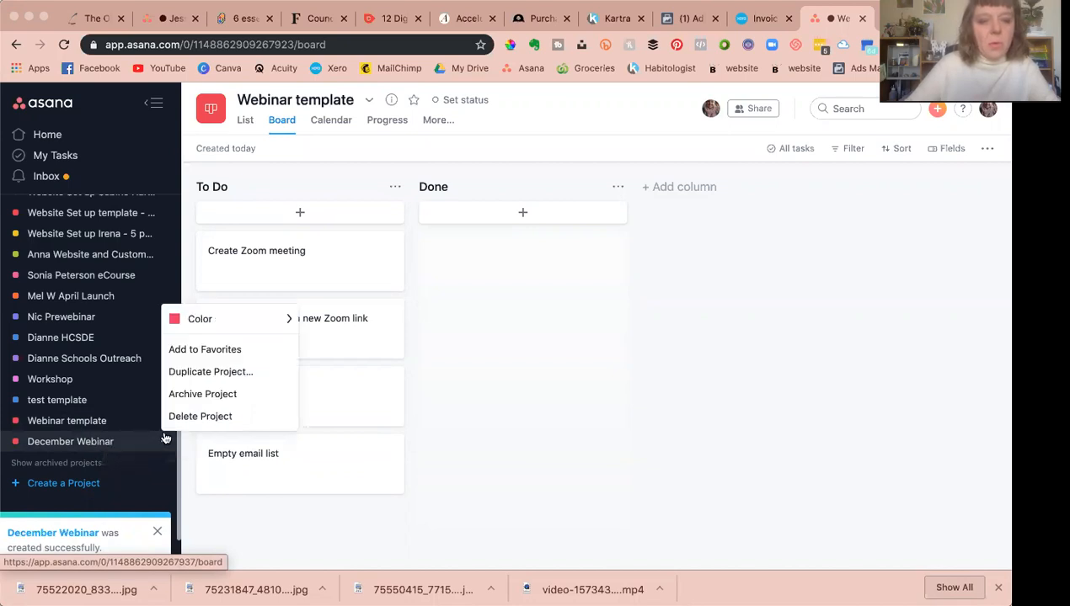
{"action": "left_click", "coordinate": [177, 350]}
{"action": "scroll", "coordinate": [91, 344], "scroll_direction": "up", "scroll_amount": 5}
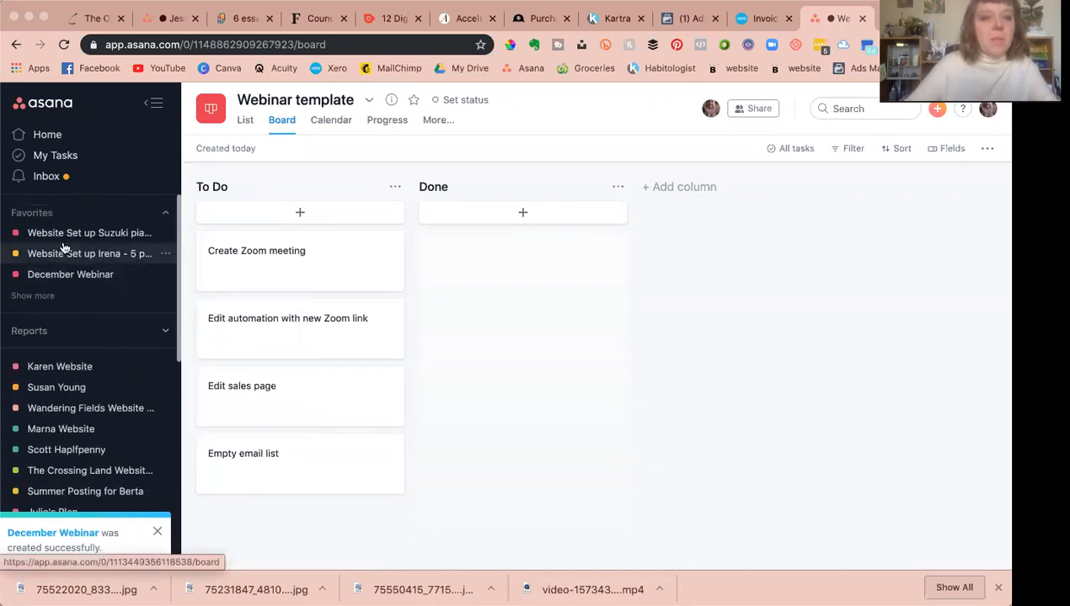
{"action": "left_click", "coordinate": [165, 276]}
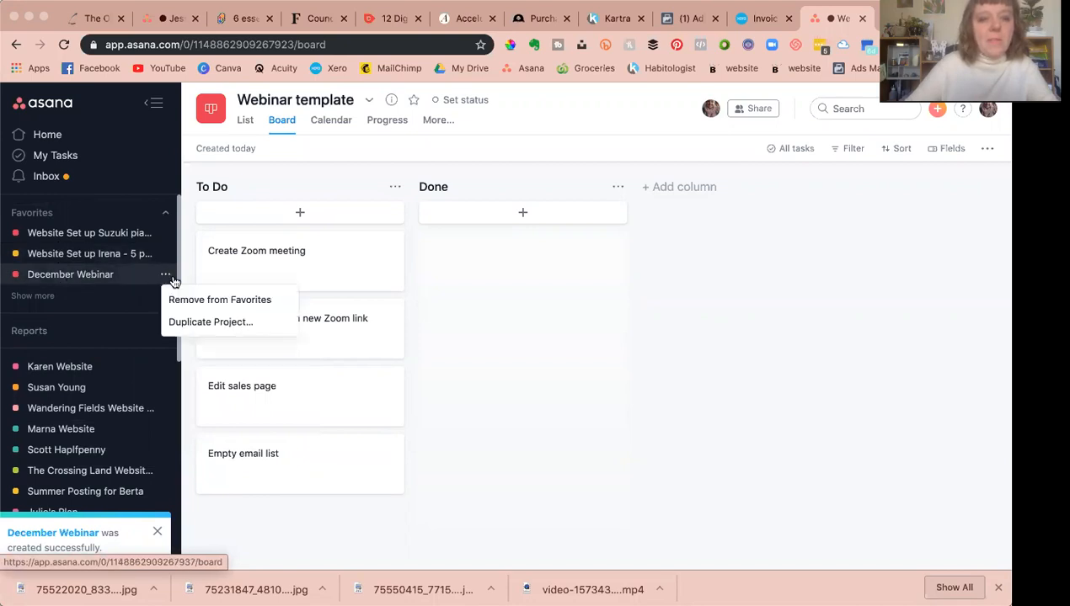
Step: Open December Webinar and change its project color to green
{"action": "left_click", "coordinate": [91, 276]}
{"action": "scroll", "coordinate": [102, 312], "scroll_direction": "down", "scroll_amount": 10}
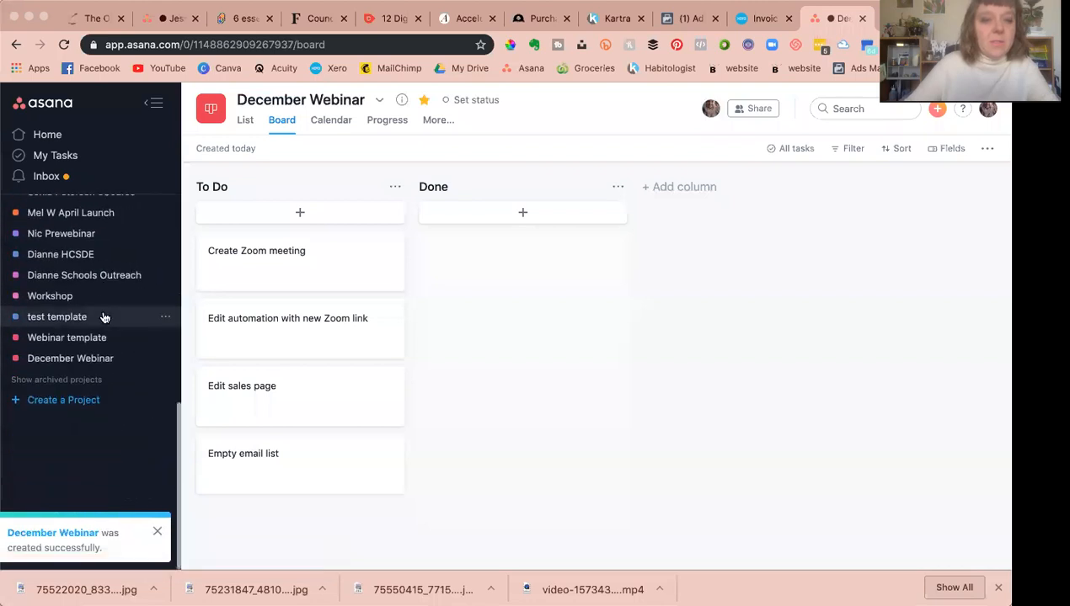
{"action": "left_click", "coordinate": [166, 361]}
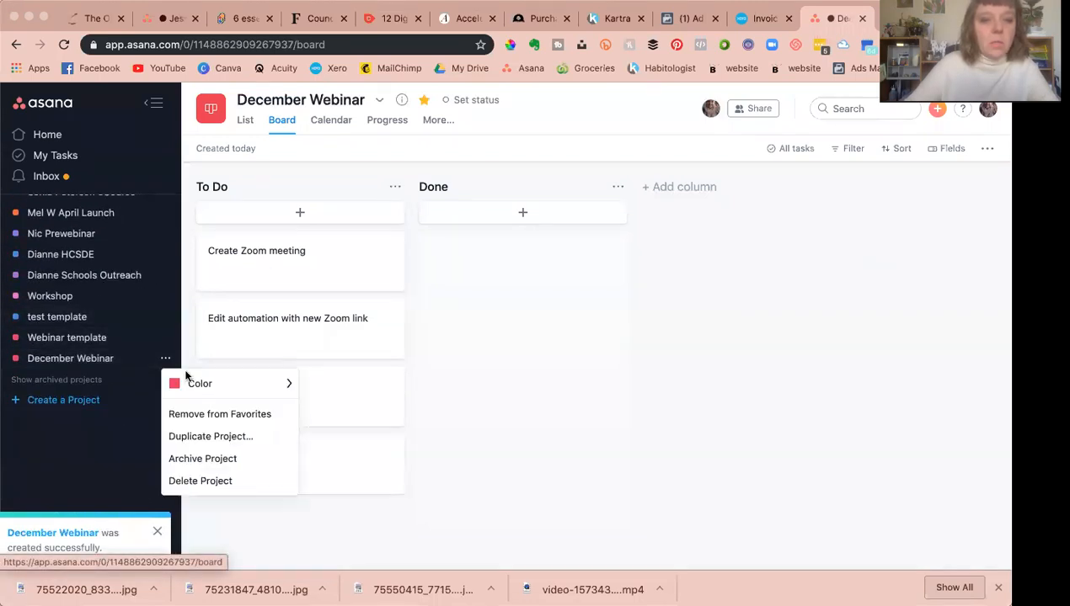
{"action": "mouse_move", "coordinate": [246, 383]}
{"action": "left_click", "coordinate": [336, 407]}
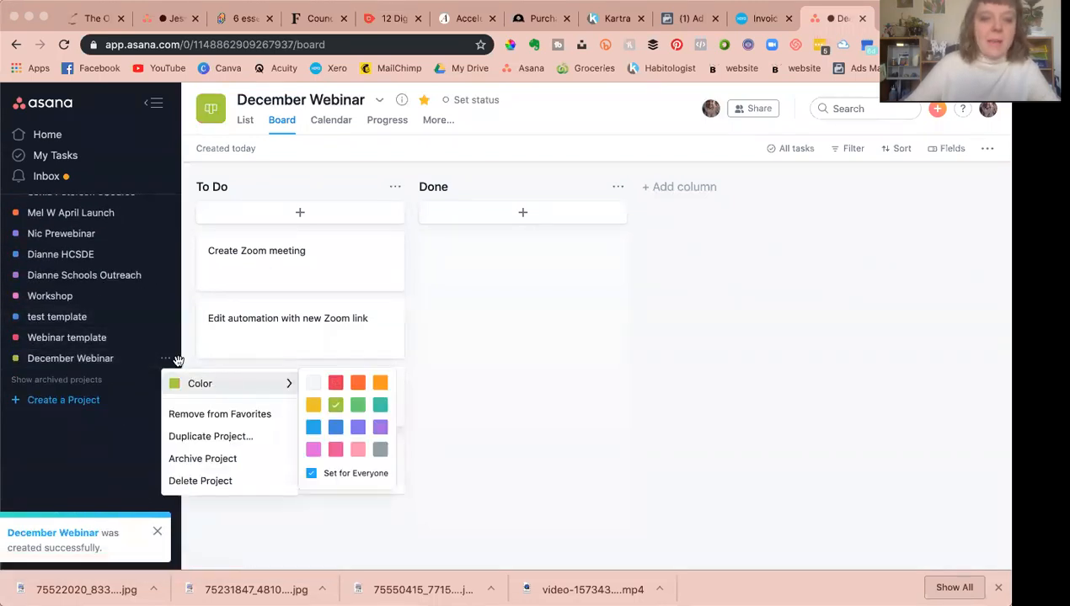
{"action": "scroll", "coordinate": [143, 310], "scroll_direction": "up", "scroll_amount": 6}
{"action": "scroll", "coordinate": [143, 310], "scroll_direction": "down", "scroll_amount": 5}
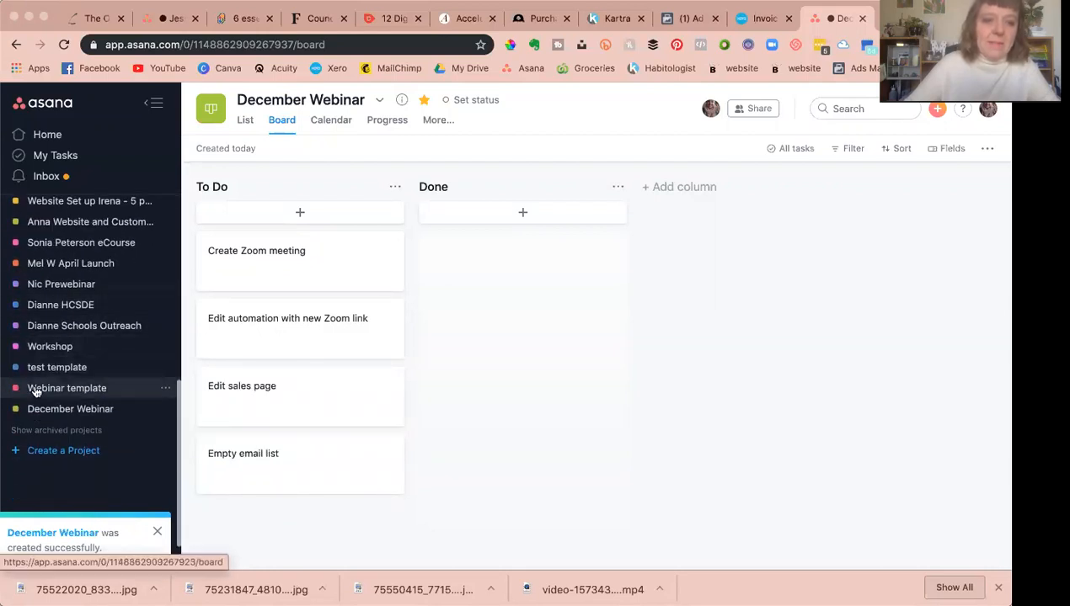
{"action": "scroll", "coordinate": [93, 313], "scroll_direction": "up", "scroll_amount": 6}
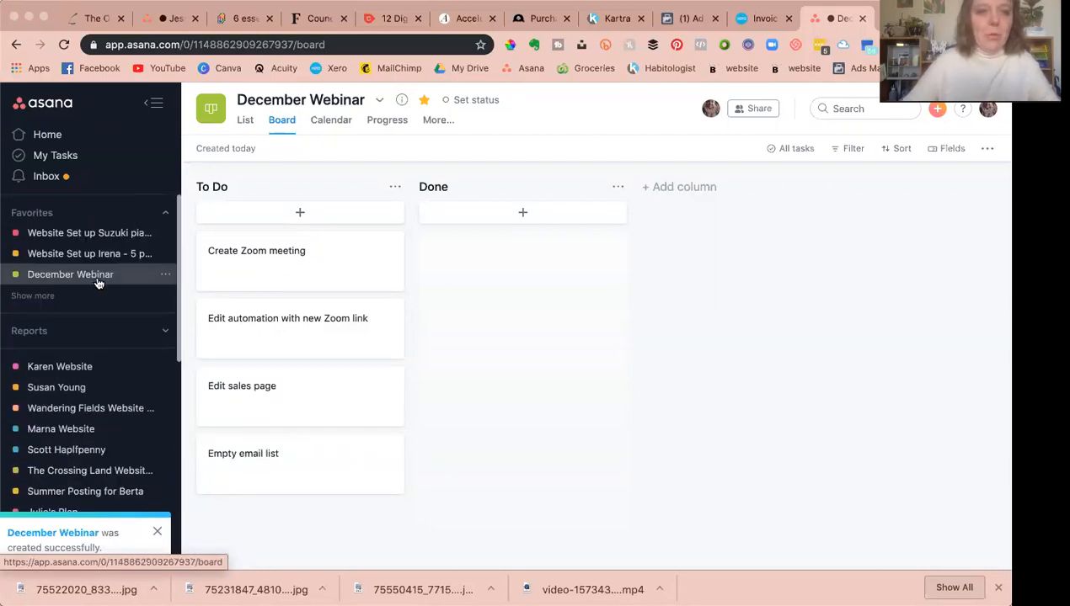
Step: Assign Create Zoom meeting to yourself and set its due date to 12 November
{"action": "mouse_move", "coordinate": [304, 268]}
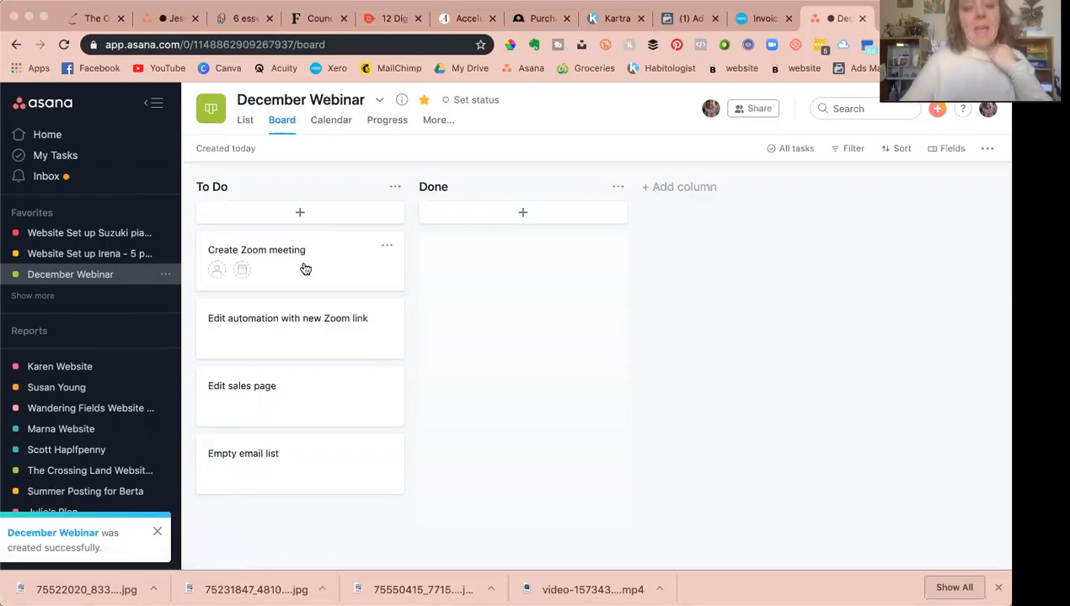
{"action": "left_click", "coordinate": [217, 270]}
{"action": "type", "text": "me"}
{"action": "left_click", "coordinate": [412, 326]}
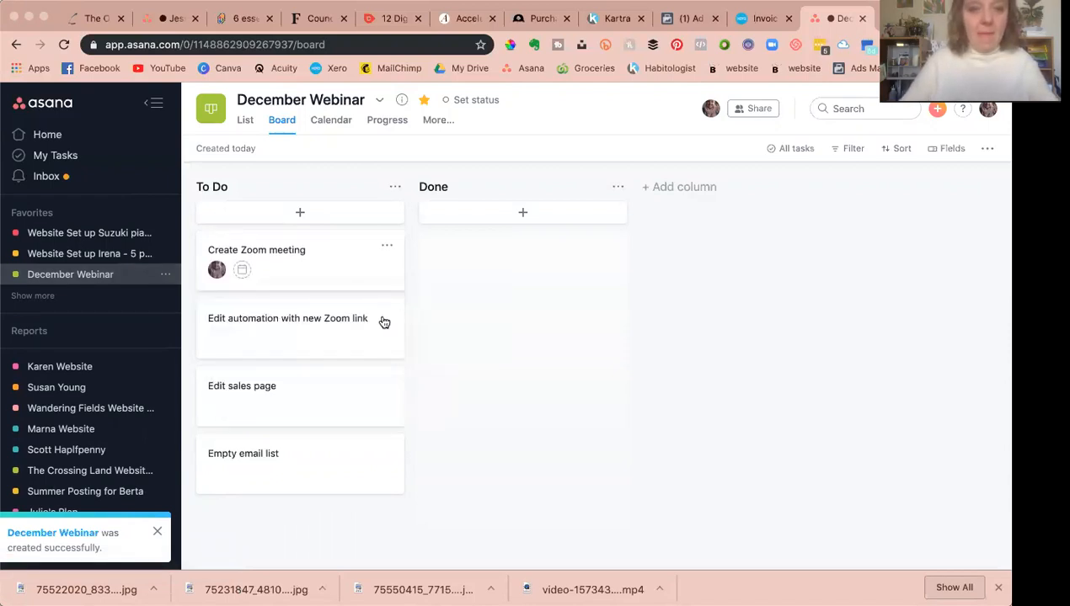
{"action": "left_click", "coordinate": [242, 271]}
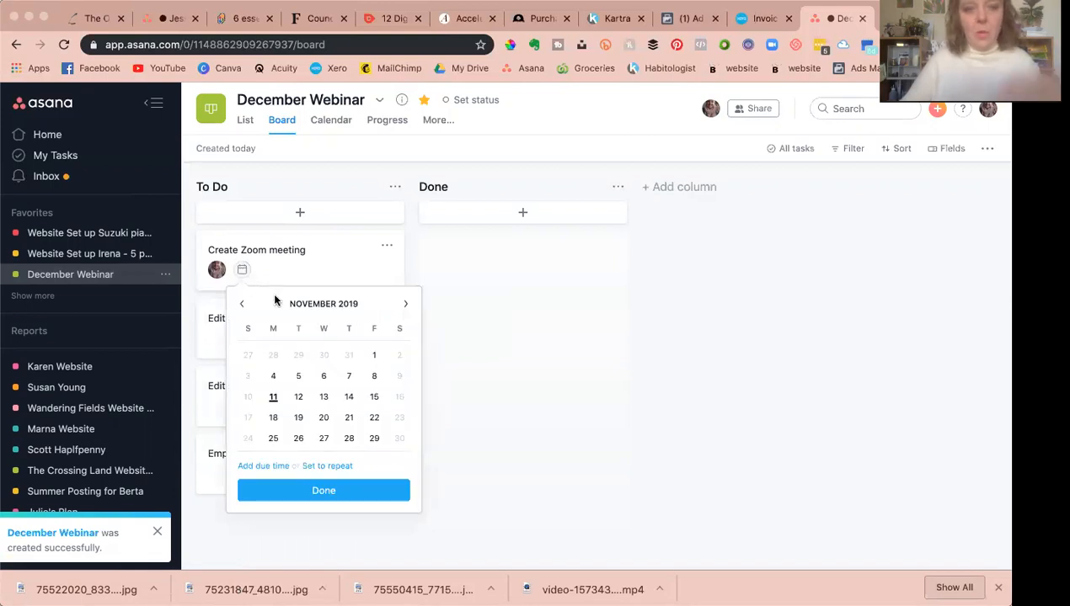
{"action": "left_click", "coordinate": [347, 374]}
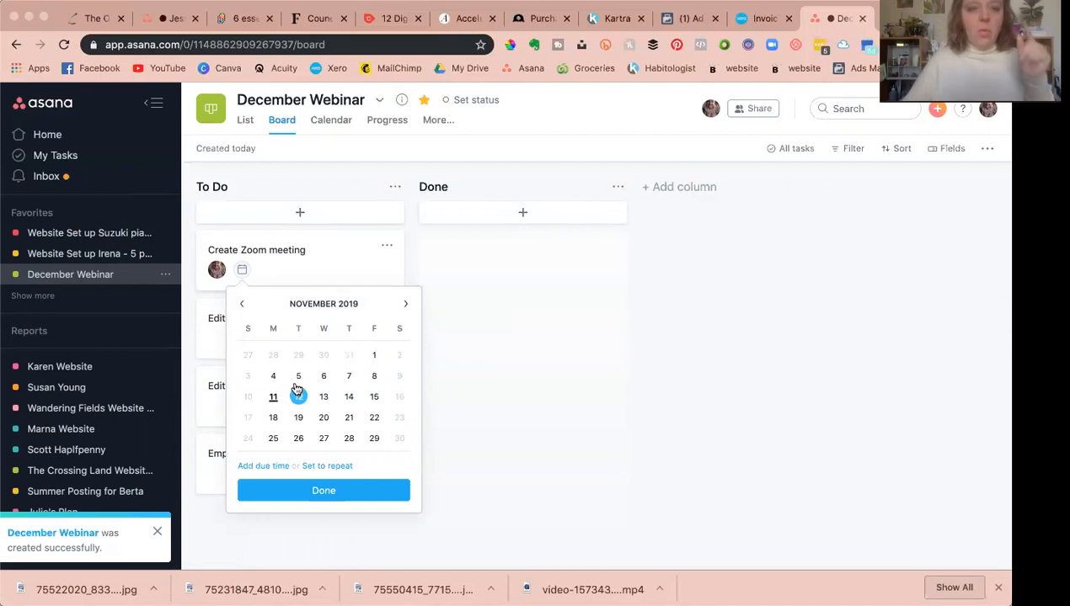
{"action": "left_click", "coordinate": [329, 397]}
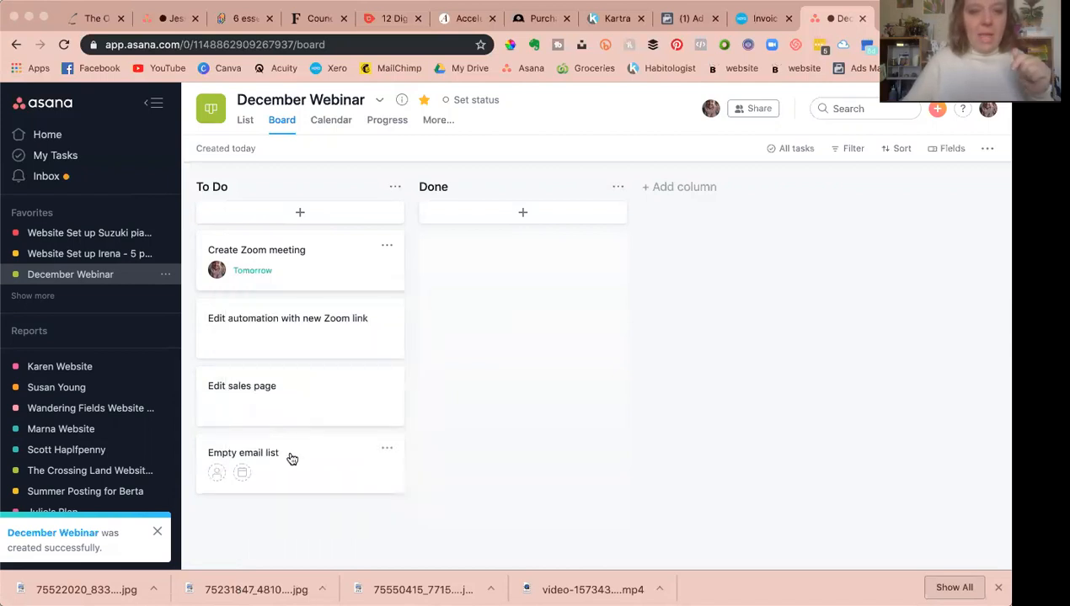
Step: Open the Edit sales page task and set its due date to 12 November
{"action": "left_click", "coordinate": [291, 395]}
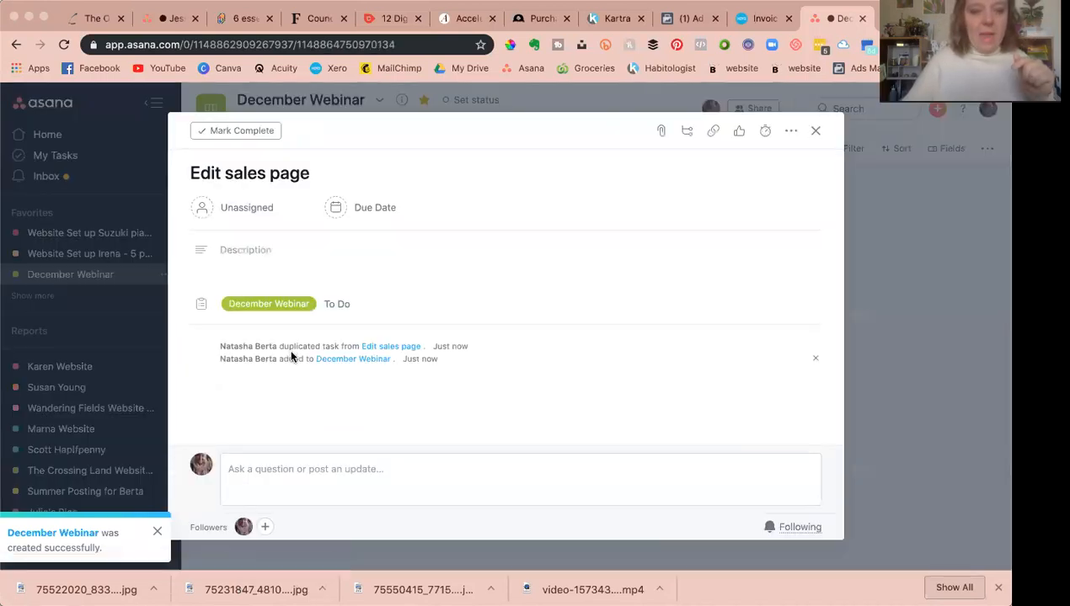
{"action": "left_click", "coordinate": [346, 209]}
{"action": "left_click", "coordinate": [389, 332]}
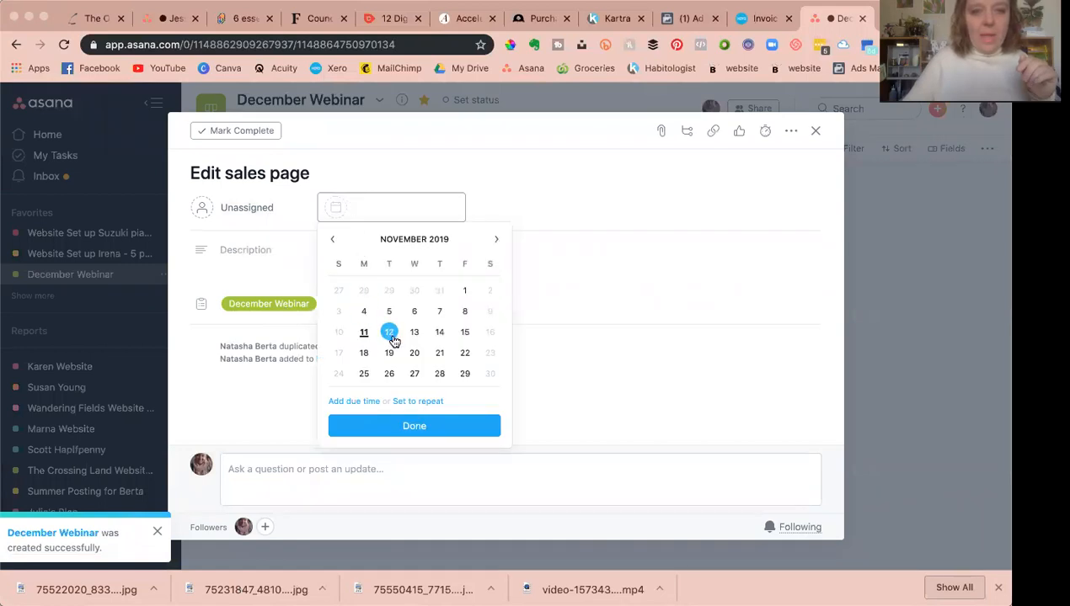
{"action": "left_click", "coordinate": [543, 99]}
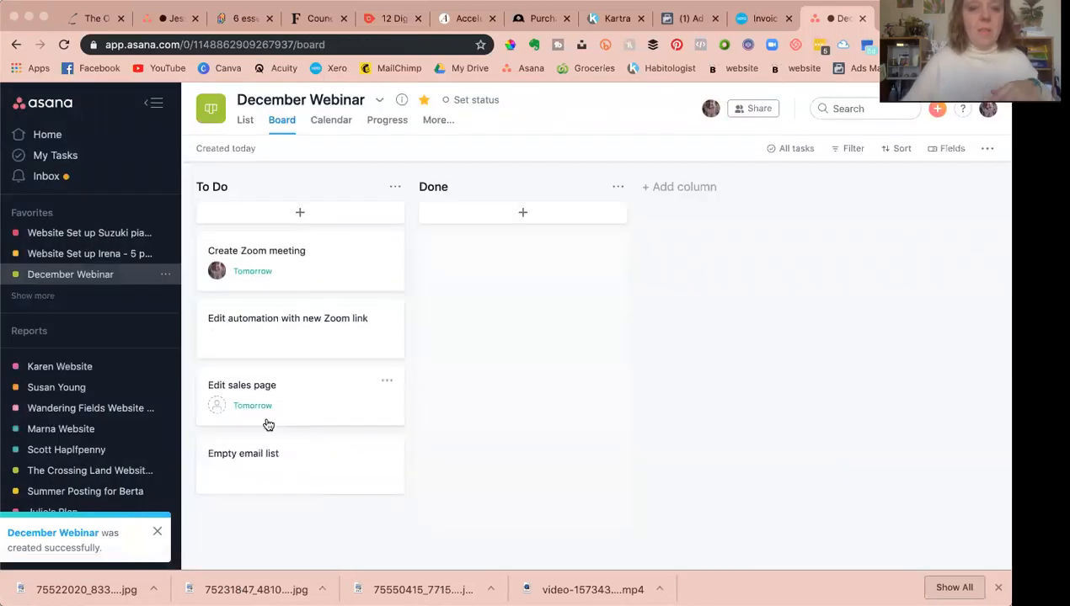
Step: Add a To Do task create follow up email, assigned to yourself and due 27 November
{"action": "left_click", "coordinate": [281, 221]}
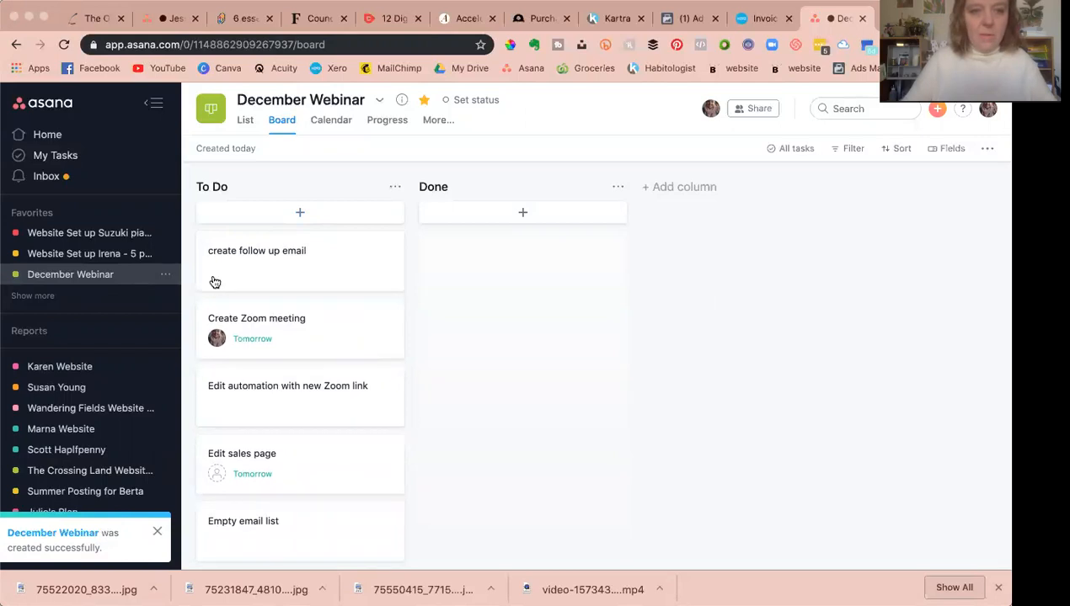
{"action": "left_click", "coordinate": [216, 271]}
{"action": "left_click", "coordinate": [420, 326]}
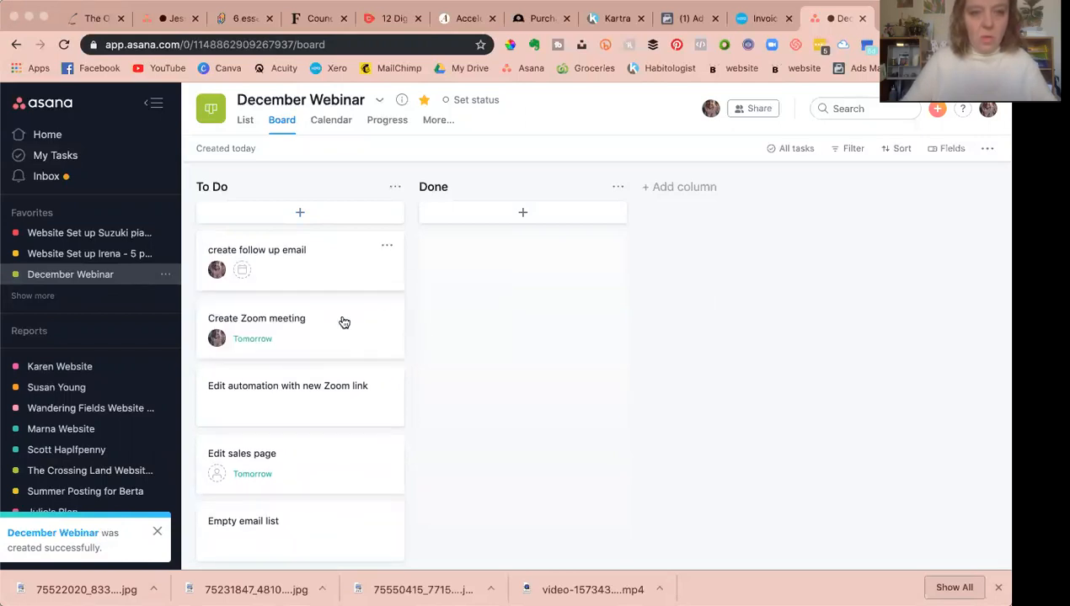
{"action": "left_click", "coordinate": [243, 271]}
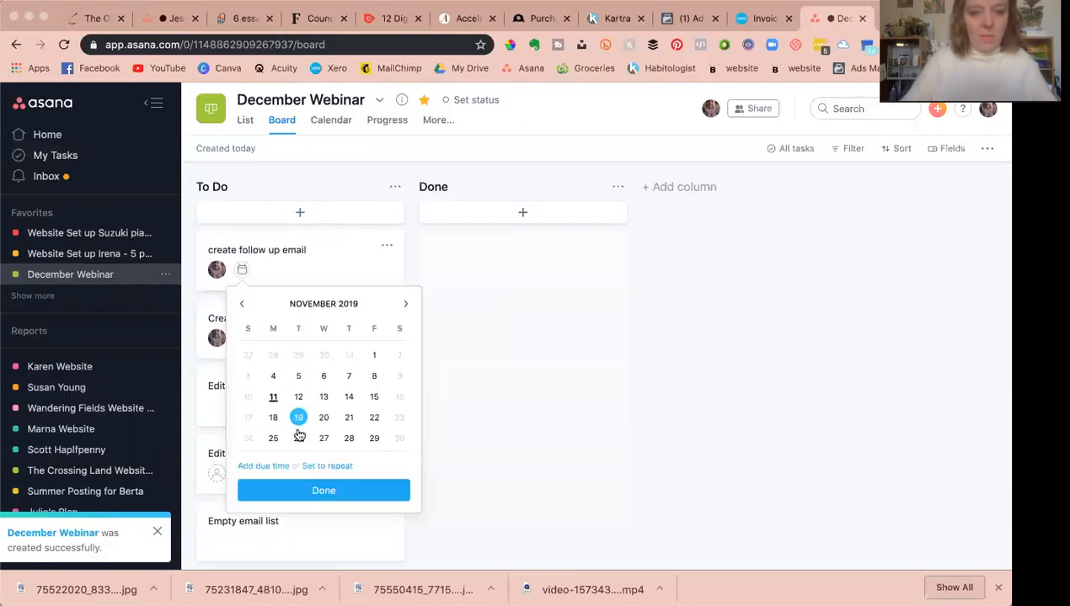
{"action": "left_click", "coordinate": [323, 439]}
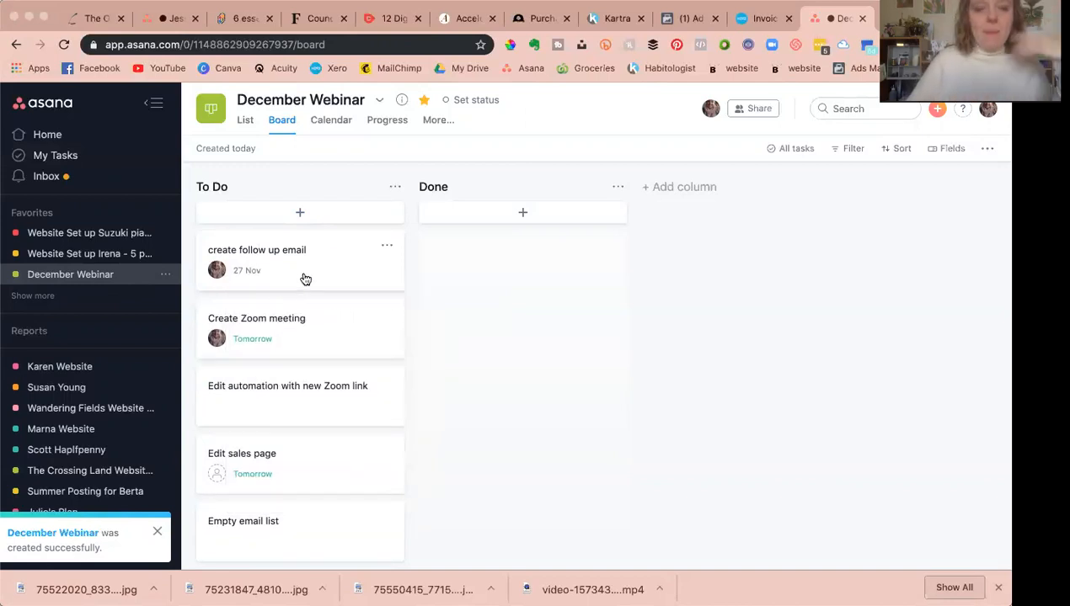
Step: Move create follow up email into the Done column and mark it complete
{"action": "left_click_drag", "start_coordinate": [378, 255], "coordinate": [501, 263]}
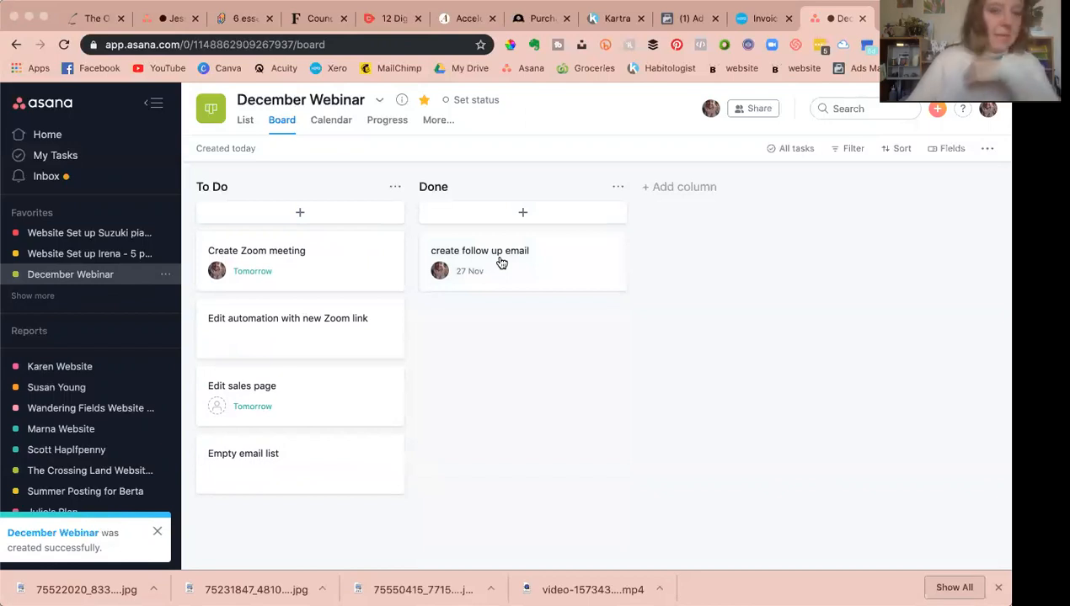
{"action": "left_click", "coordinate": [522, 260]}
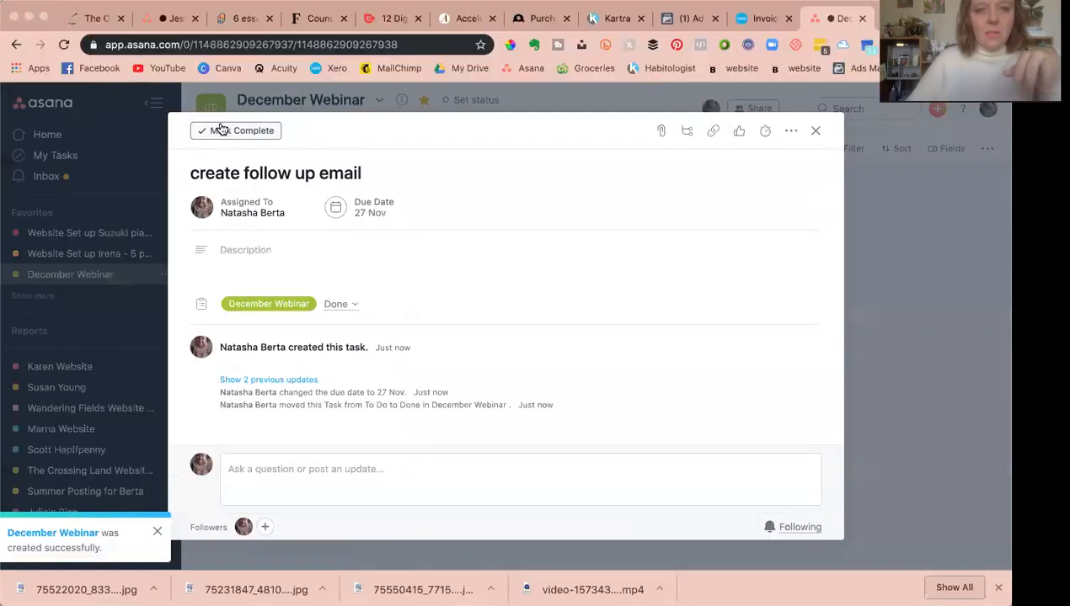
{"action": "left_click", "coordinate": [224, 132]}
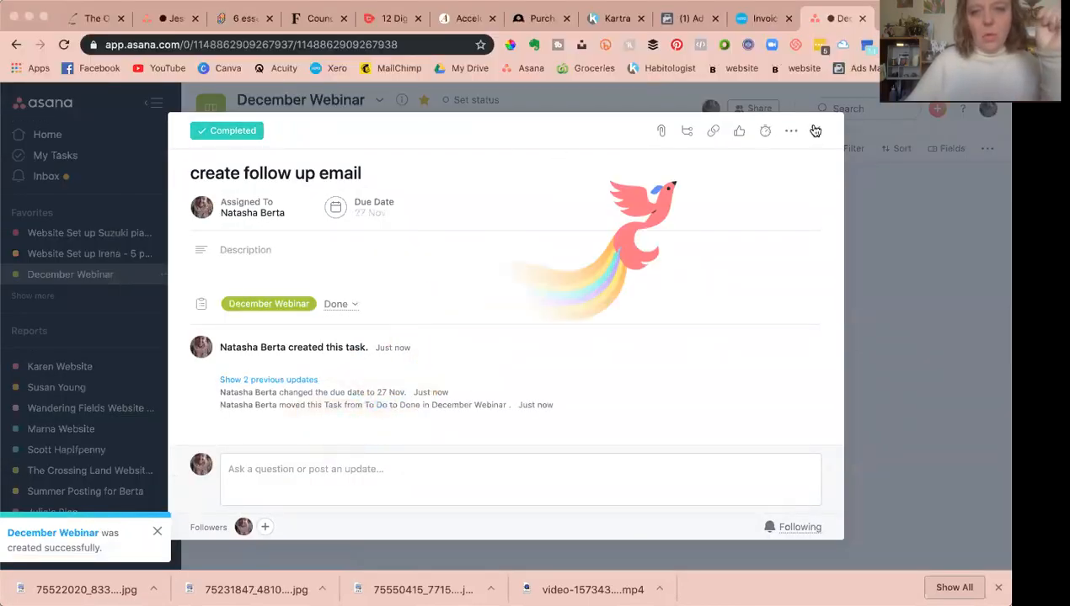
{"action": "left_click", "coordinate": [814, 130]}
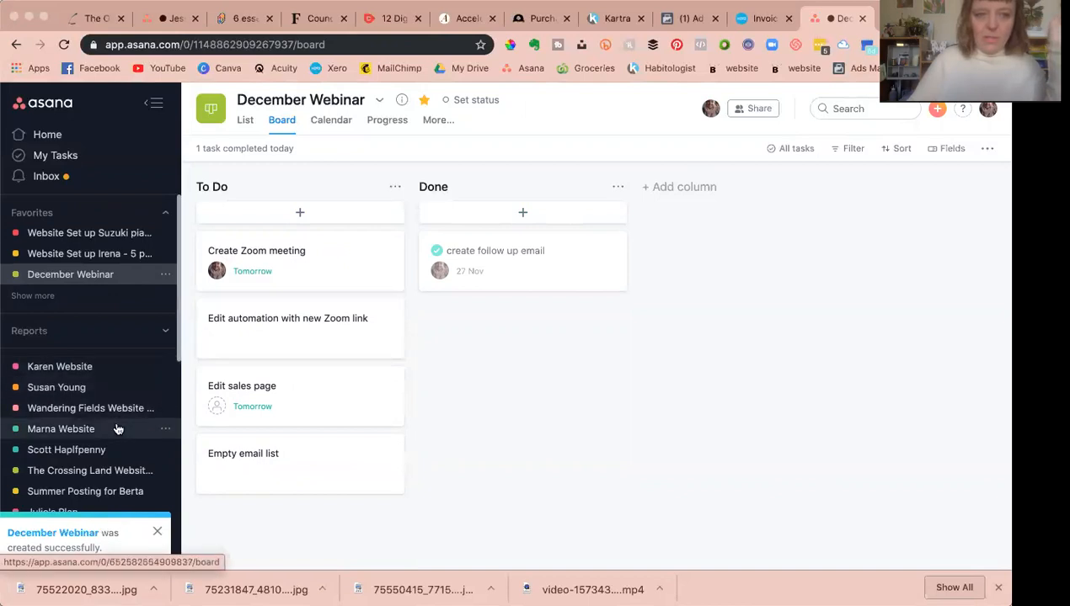
{"action": "scroll", "coordinate": [116, 429], "scroll_direction": "down", "scroll_amount": 5}
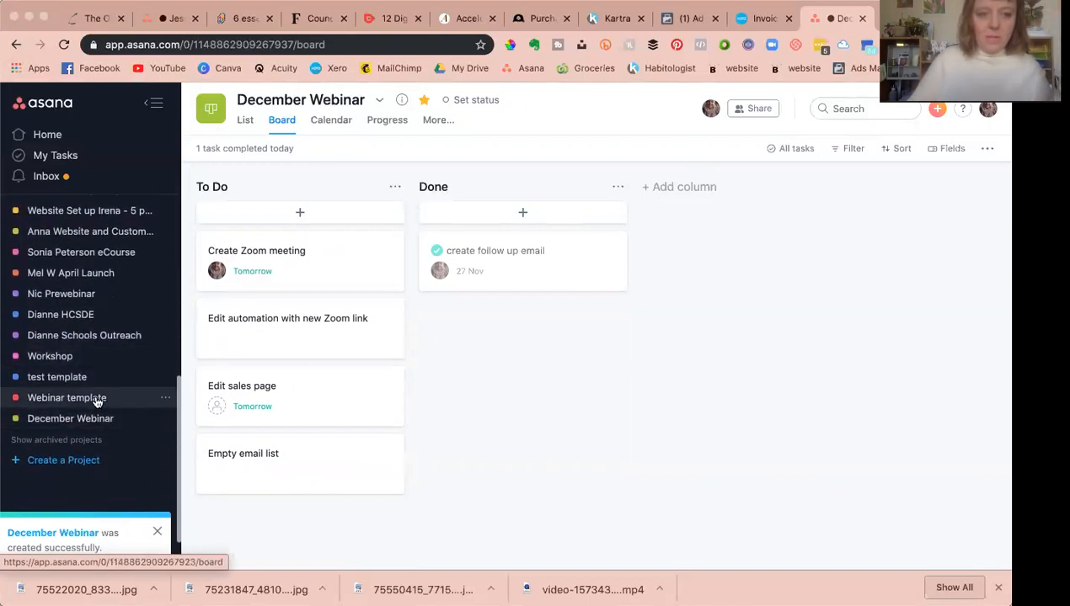
{"action": "scroll", "coordinate": [95, 401], "scroll_direction": "up", "scroll_amount": 4}
{"action": "scroll", "coordinate": [91, 387], "scroll_direction": "up", "scroll_amount": 3}
{"action": "scroll", "coordinate": [86, 376], "scroll_direction": "down", "scroll_amount": 6}
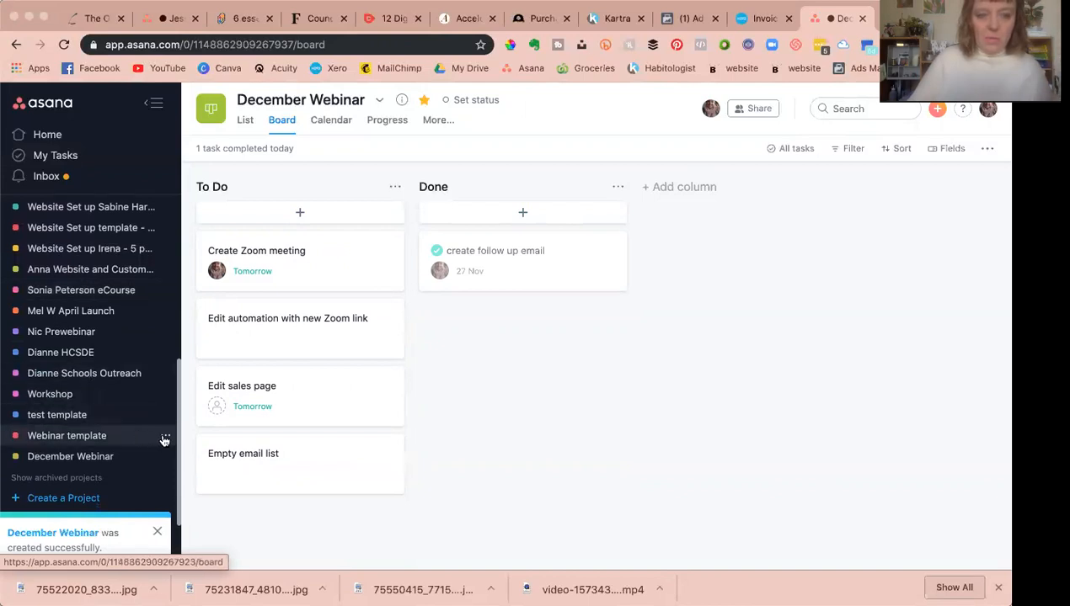
{"action": "scroll", "coordinate": [103, 451], "scroll_direction": "up", "scroll_amount": 1}
{"action": "scroll", "coordinate": [139, 437], "scroll_direction": "down", "scroll_amount": 2}
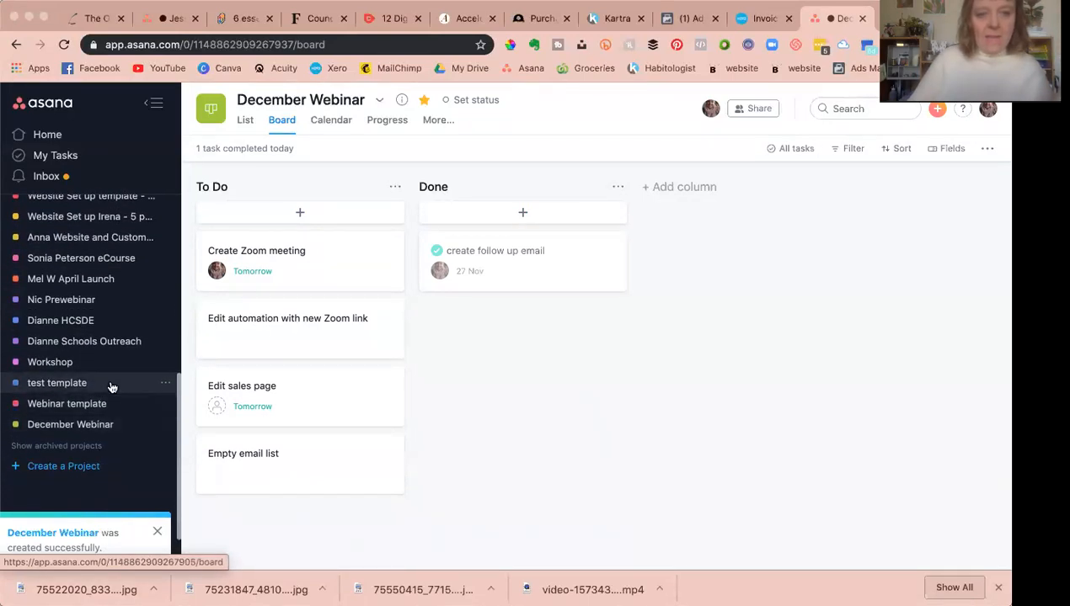
{"action": "scroll", "coordinate": [112, 385], "scroll_direction": "up", "scroll_amount": 10}
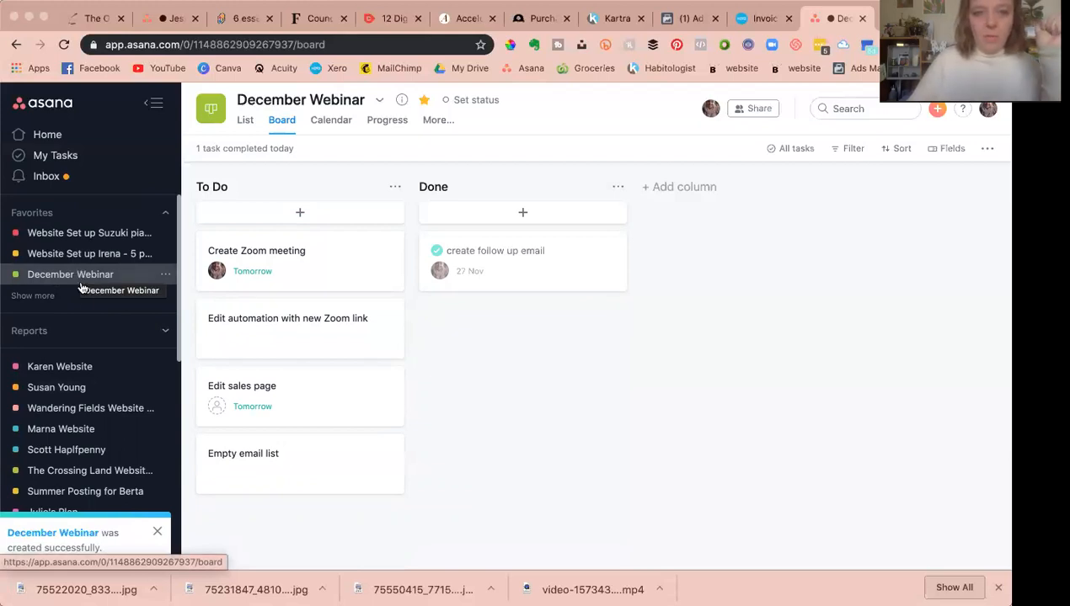
Step: Add the Webinar template project to favorites
{"action": "scroll", "coordinate": [91, 337], "scroll_direction": "down", "scroll_amount": 10}
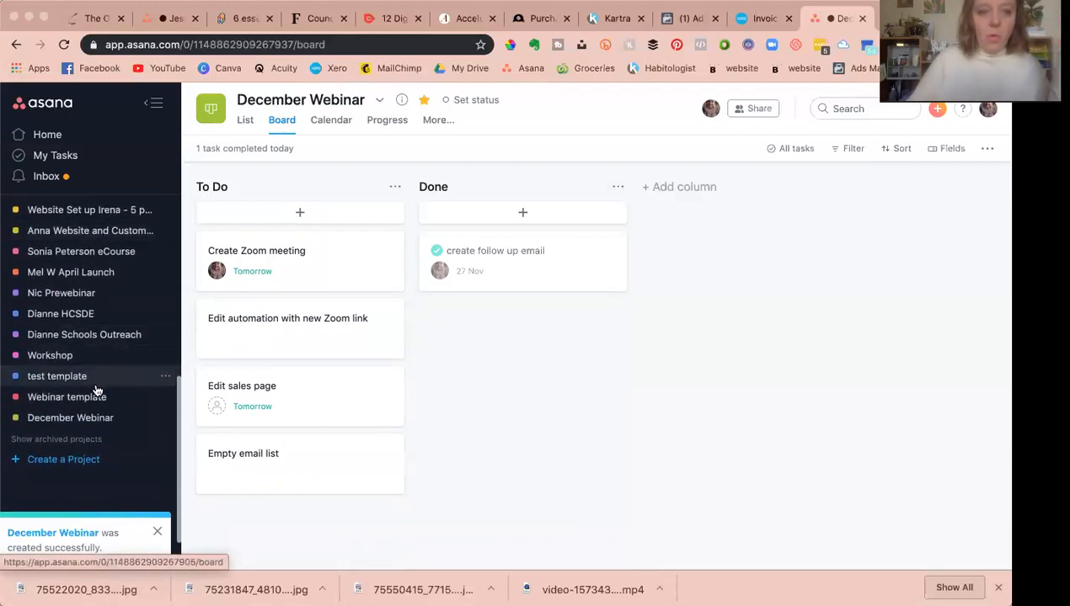
{"action": "left_click", "coordinate": [165, 401]}
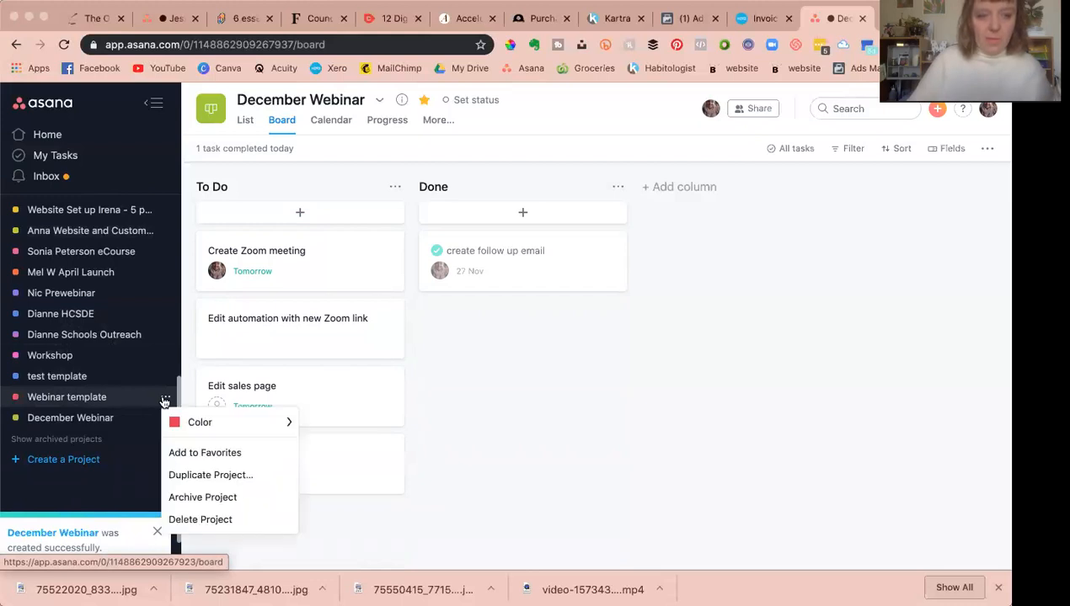
{"action": "left_click", "coordinate": [190, 452]}
{"action": "scroll", "coordinate": [122, 302], "scroll_direction": "up", "scroll_amount": 10}
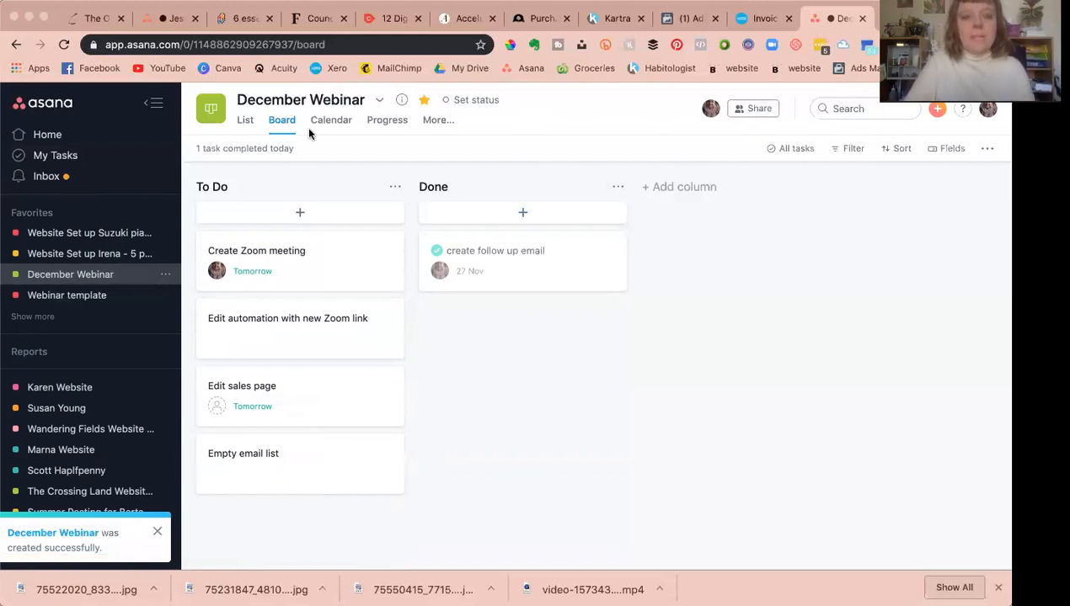
Step: Create a new task named Webinar set up with the description fdsnifdsnfdij
{"action": "left_click", "coordinate": [936, 109]}
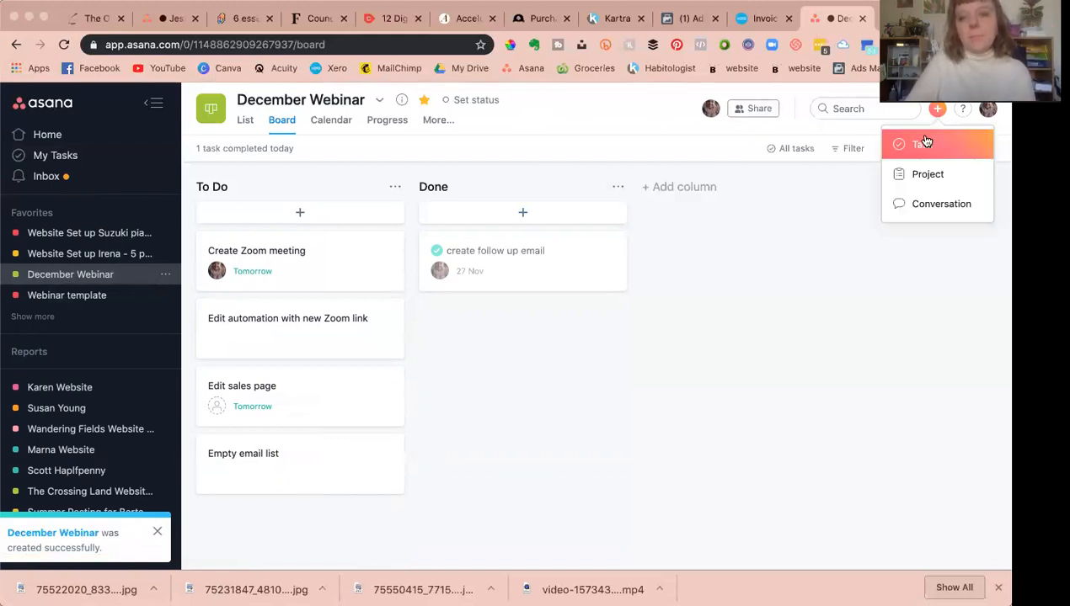
{"action": "left_click", "coordinate": [924, 147]}
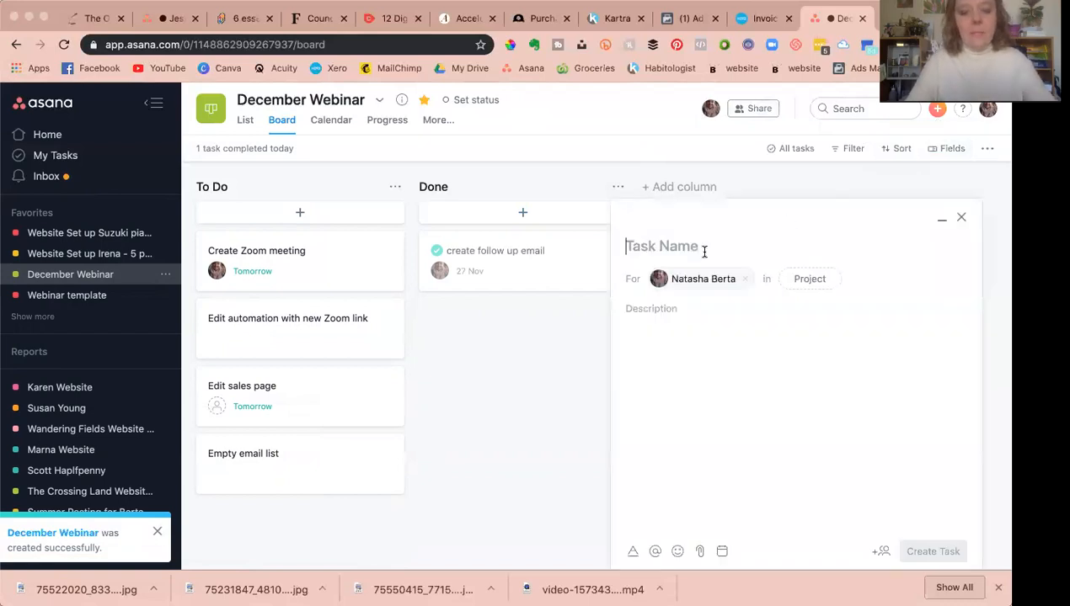
{"action": "type", "text": "Webinar set up"}
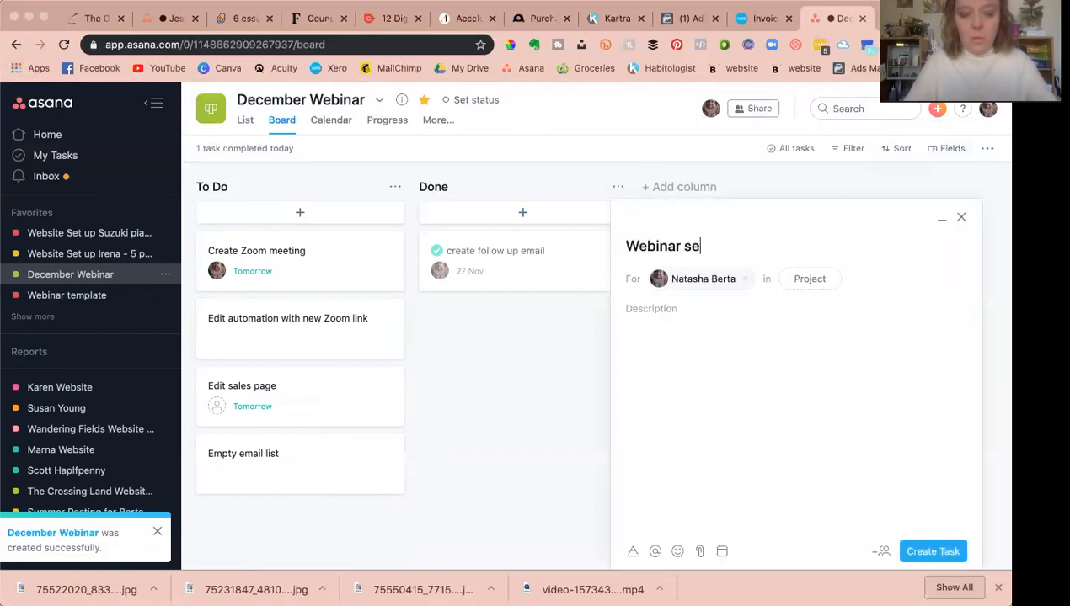
{"action": "left_click", "coordinate": [652, 308]}
{"action": "type", "text": "fdsnifdsnfdij"}
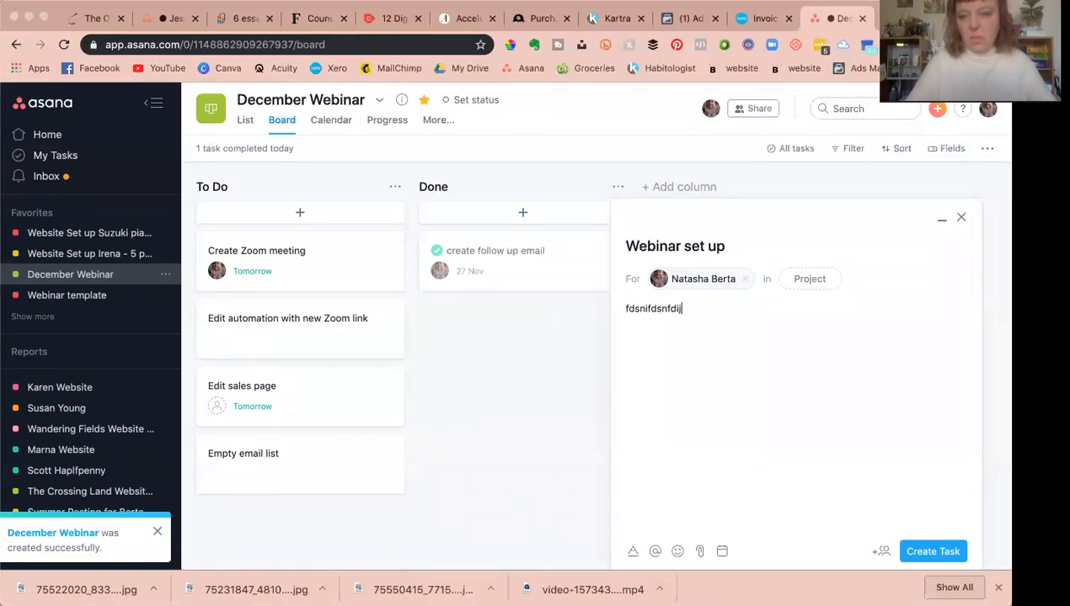
{"action": "left_click", "coordinate": [932, 552]}
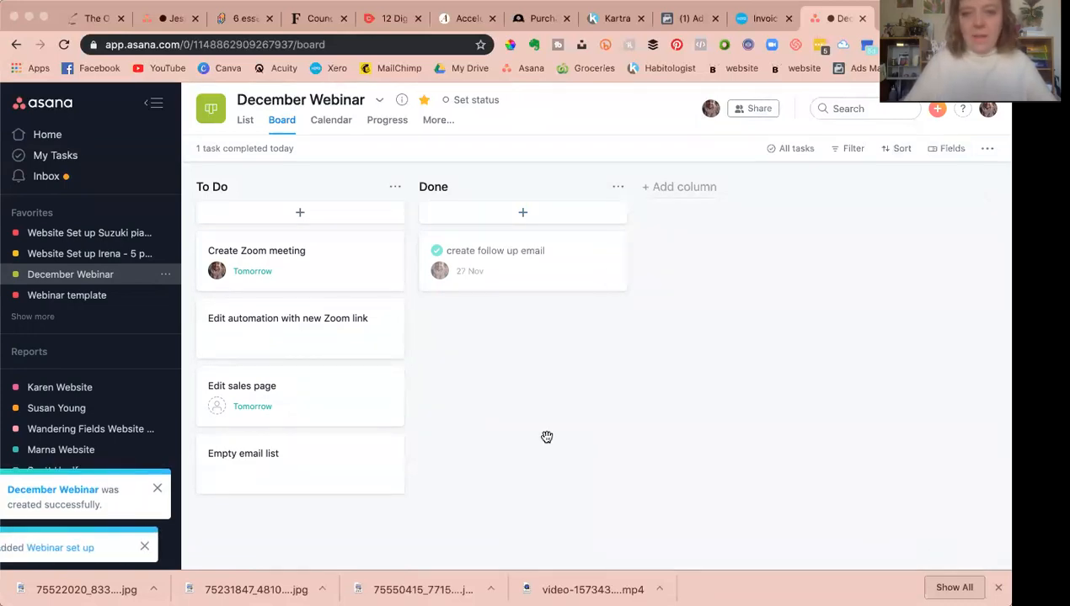
Step: Open the Webinar set up task from My Tasks
{"action": "left_click", "coordinate": [76, 157]}
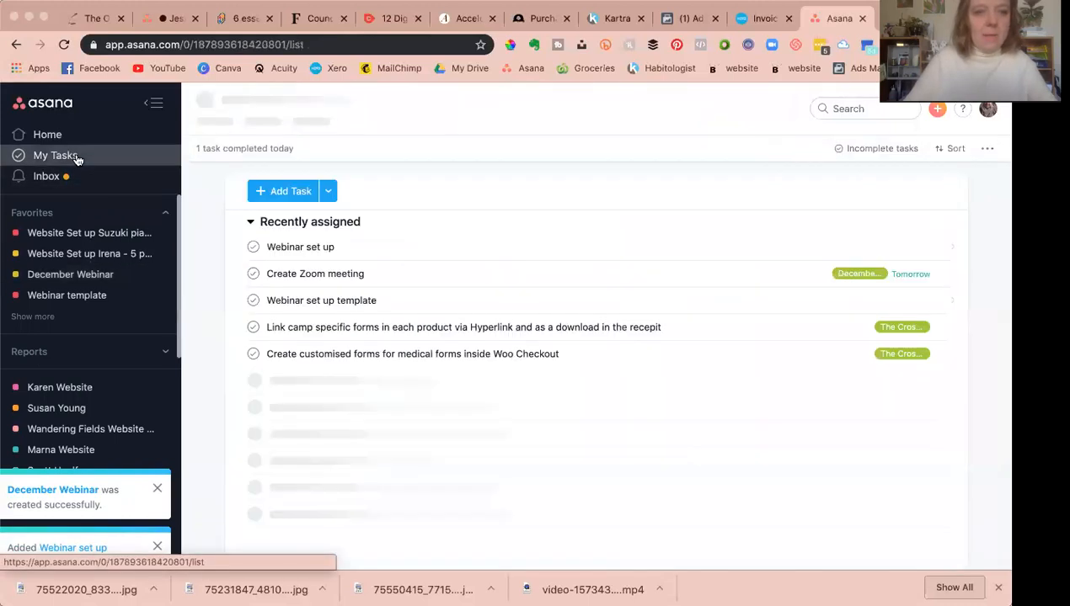
{"action": "left_click", "coordinate": [298, 250]}
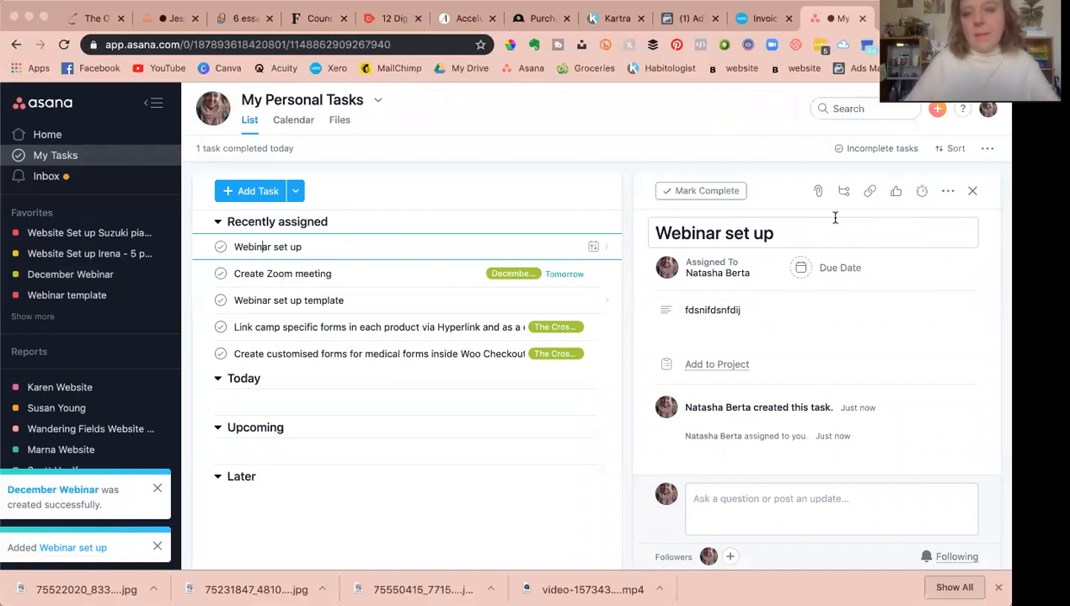
Step: Add subtasks empty emial list, create zoom link and edit zoom link into emails automation, then rename the task Webinar set up template
{"action": "left_click", "coordinate": [843, 191]}
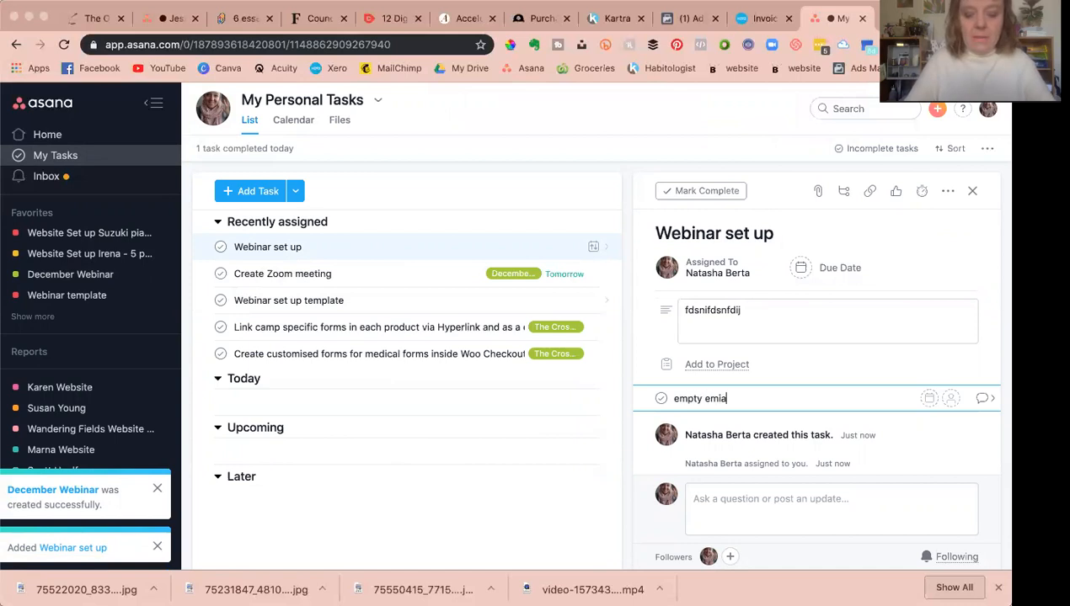
{"action": "key", "text": "Return"}
{"action": "type", "text": "create zoom link"}
{"action": "key", "text": "Return"}
{"action": "type", "text": "emails automation"}
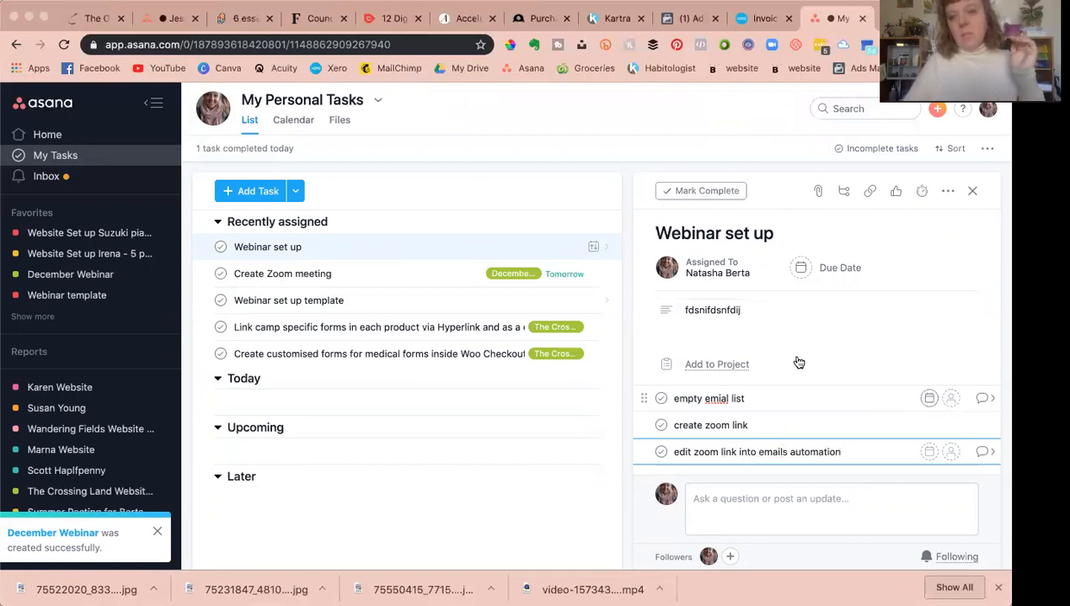
{"action": "left_click", "coordinate": [788, 233]}
{"action": "type", "text": "template"}
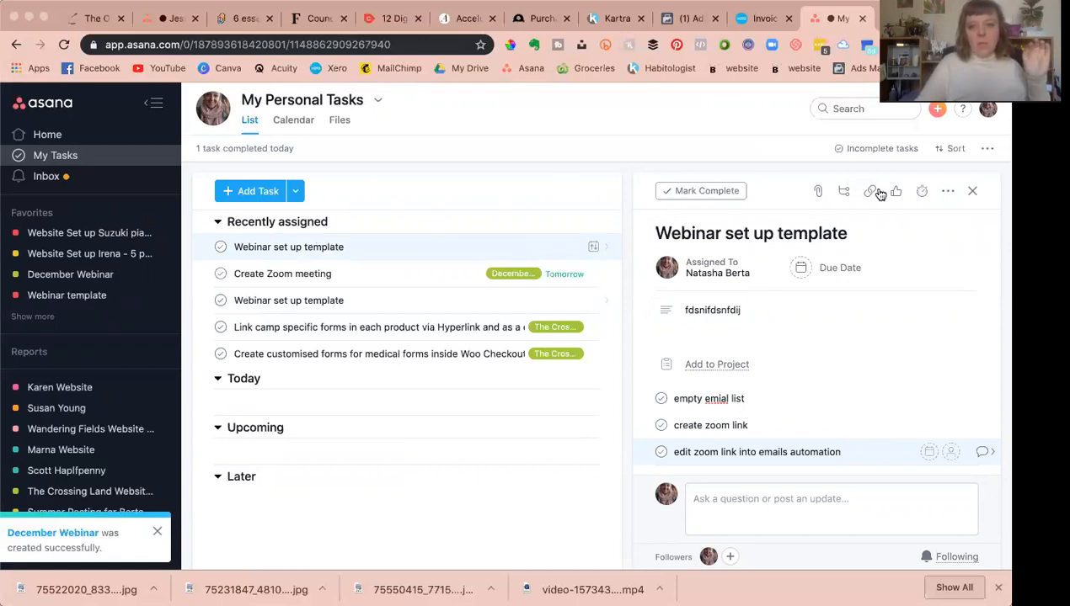
Step: Duplicate the task as December Webinar set up, excluding parent task, projects and tags
{"action": "left_click", "coordinate": [948, 192]}
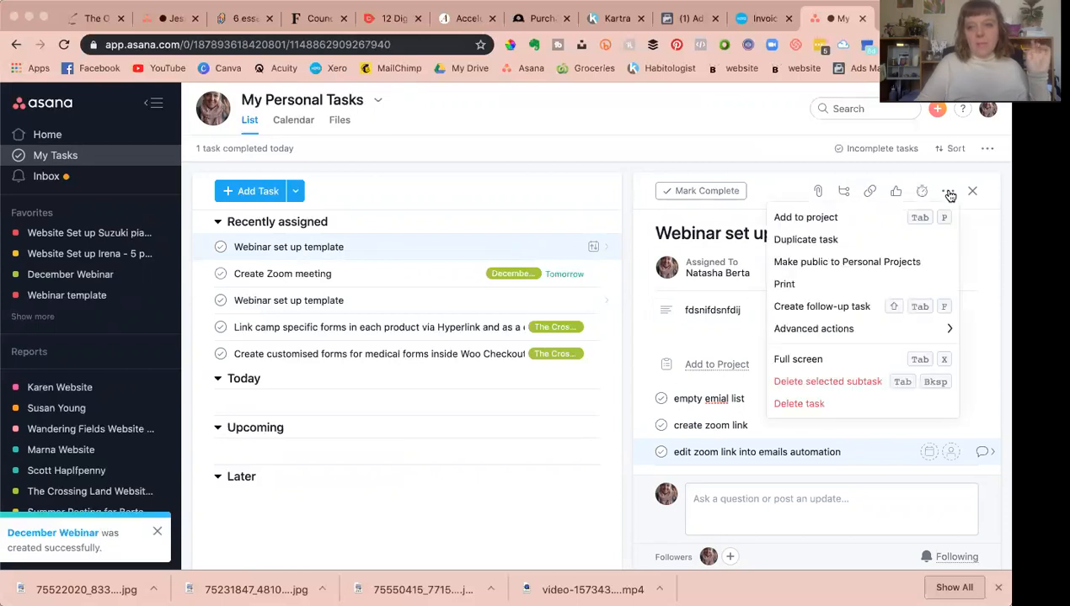
{"action": "left_click", "coordinate": [805, 240]}
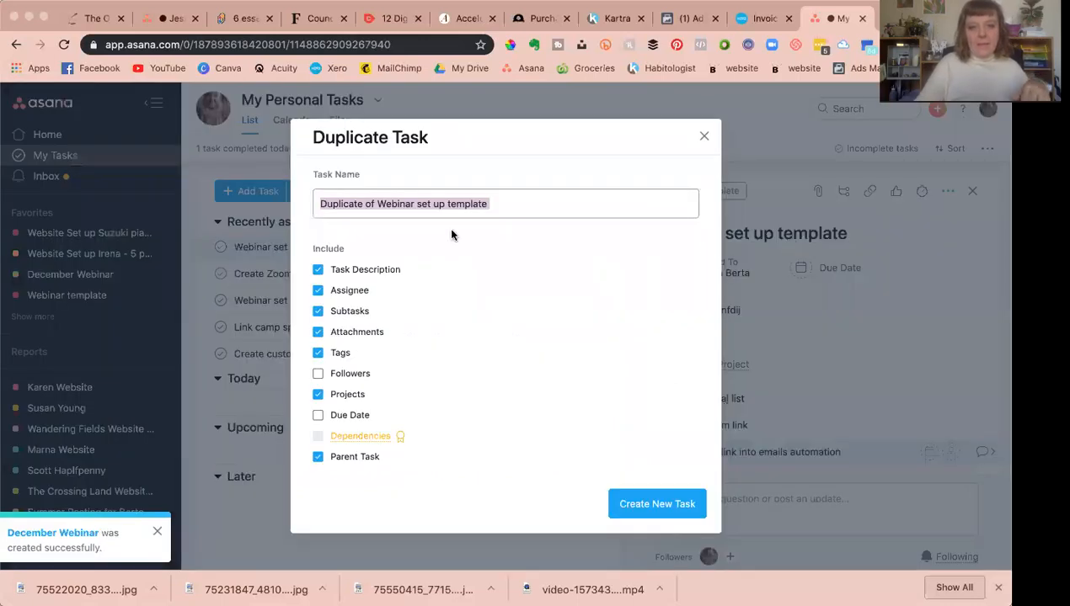
{"action": "left_click", "coordinate": [374, 209]}
{"action": "key", "text": "shift+super+Left"}
{"action": "type", "text": "December"}
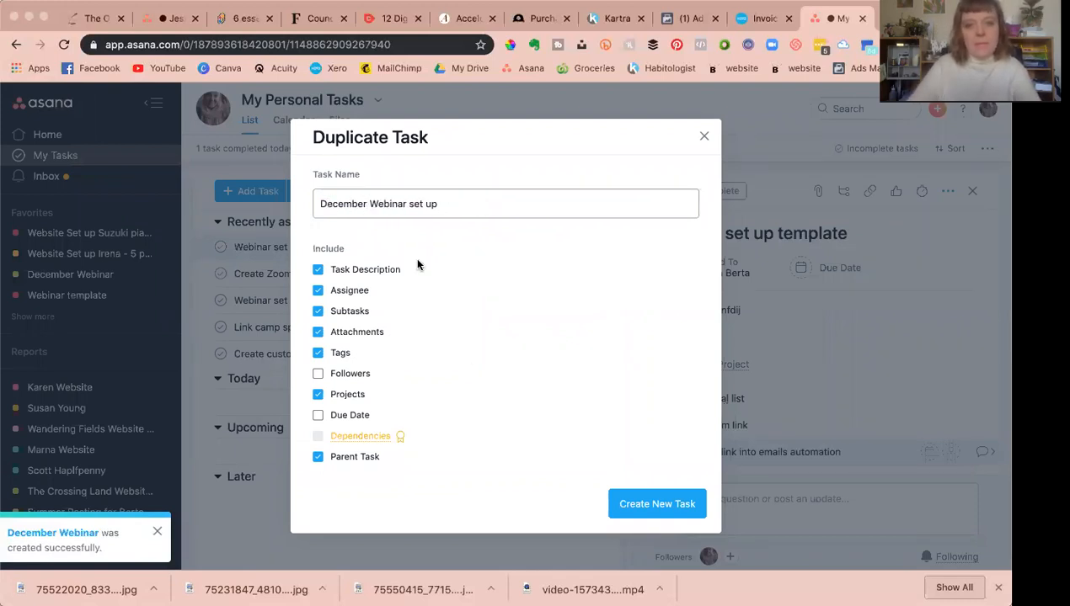
{"action": "left_click", "coordinate": [317, 457]}
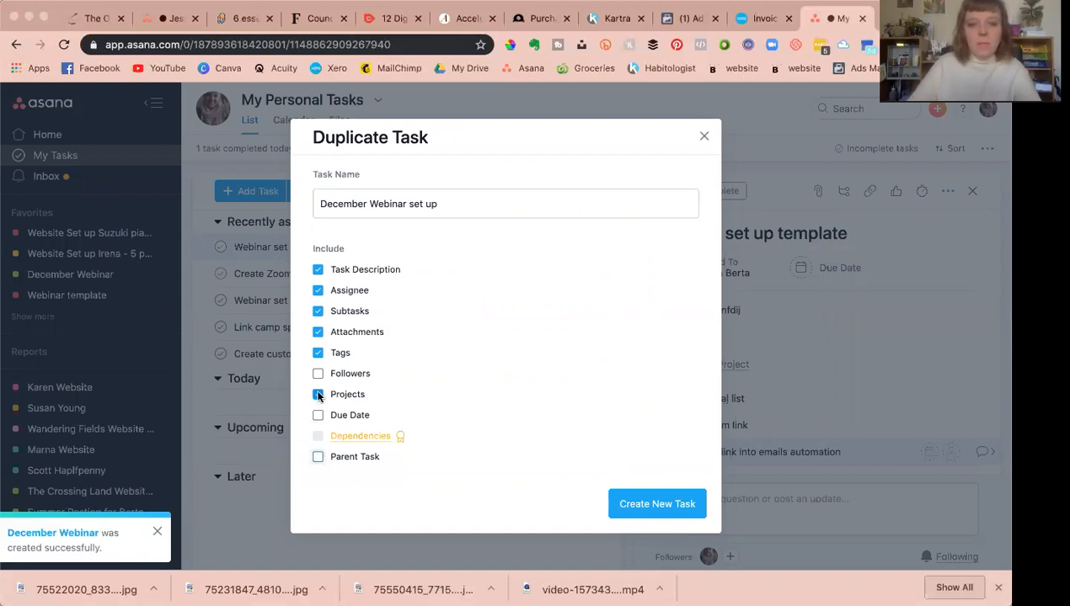
{"action": "left_click", "coordinate": [317, 353]}
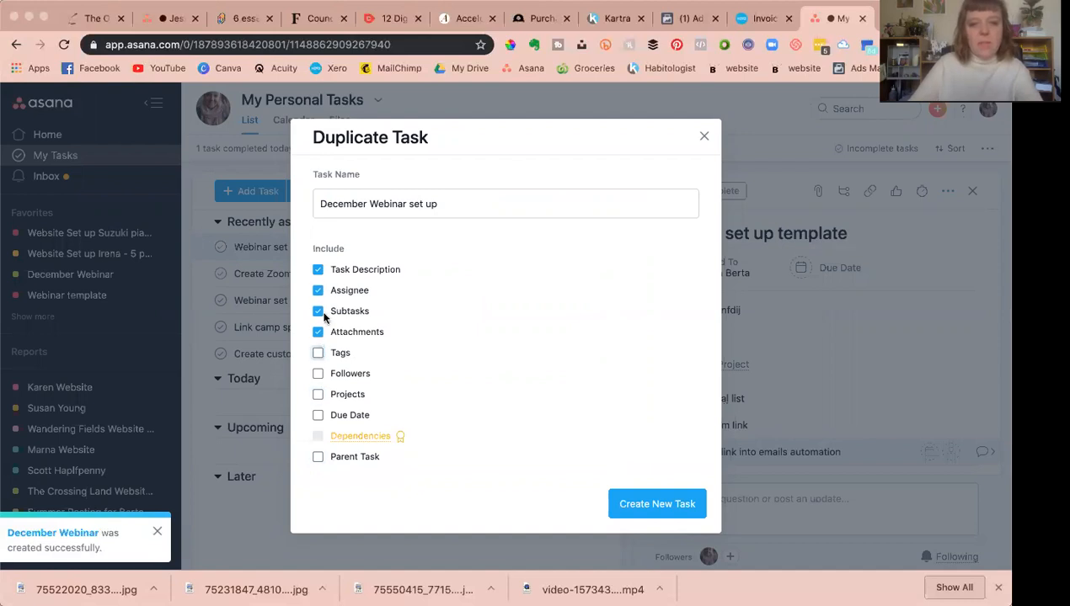
{"action": "left_click", "coordinate": [646, 506]}
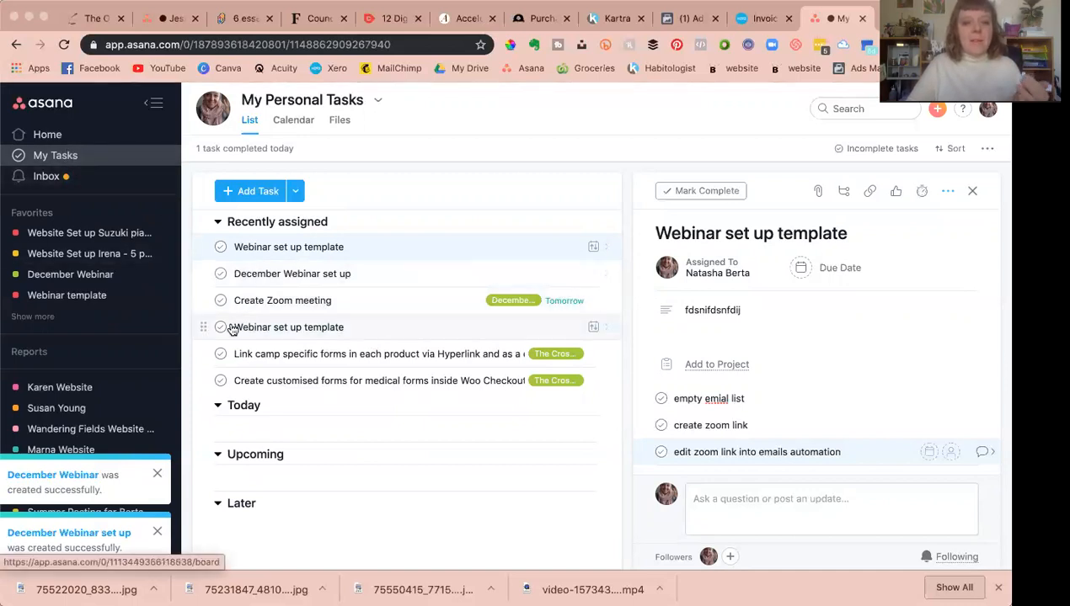
Step: Dismiss the two creation notifications in the sidebar
{"action": "scroll", "coordinate": [85, 332], "scroll_direction": "down", "scroll_amount": 1}
{"action": "scroll", "coordinate": [82, 331], "scroll_direction": "down", "scroll_amount": 5}
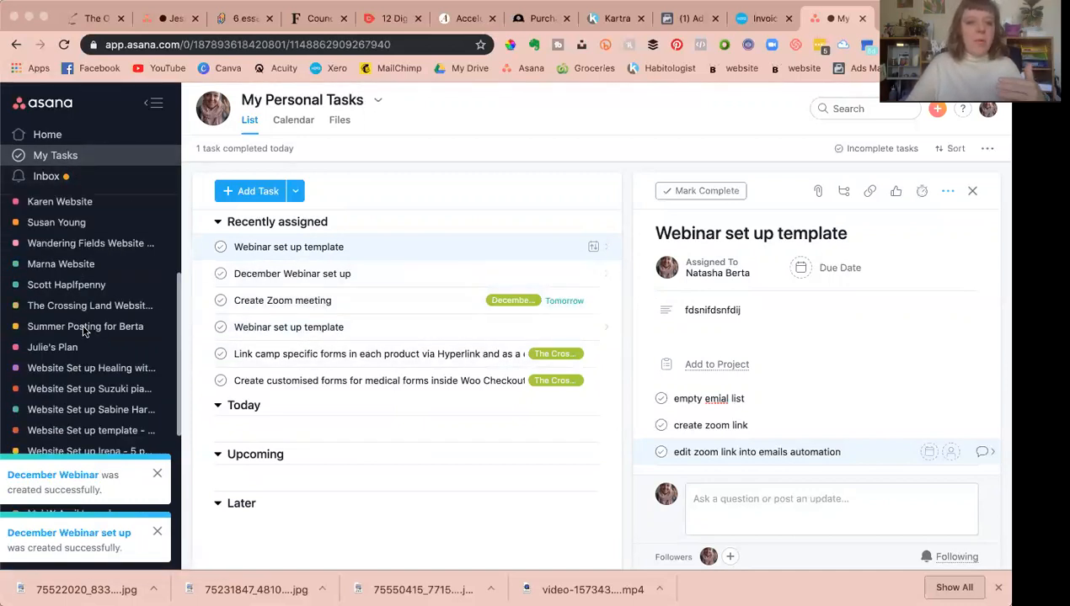
{"action": "left_click", "coordinate": [157, 475]}
{"action": "left_click", "coordinate": [157, 531]}
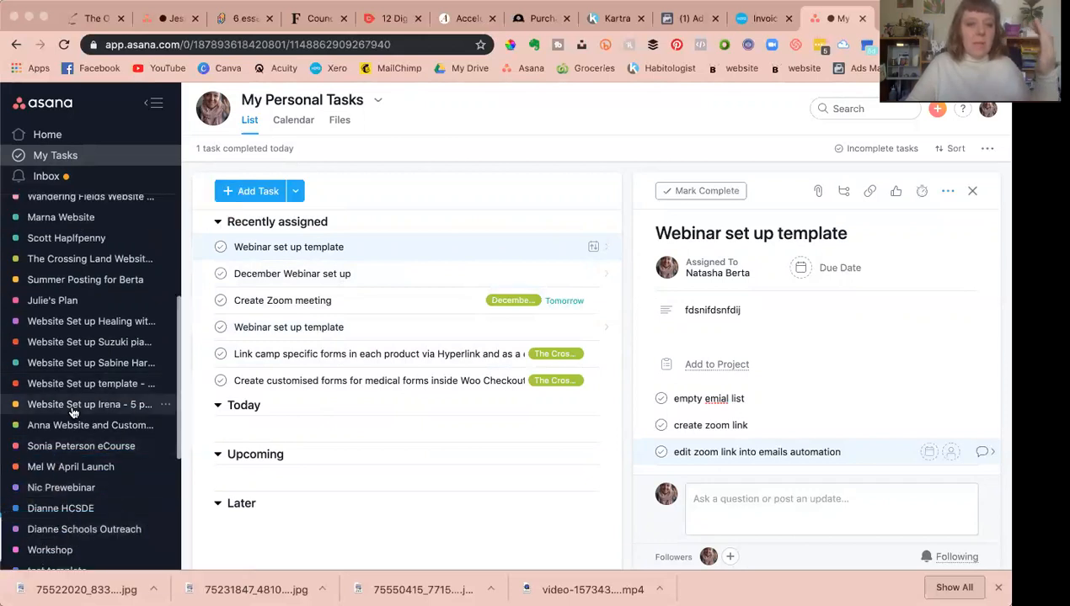
{"action": "scroll", "coordinate": [73, 411], "scroll_direction": "up", "scroll_amount": 5}
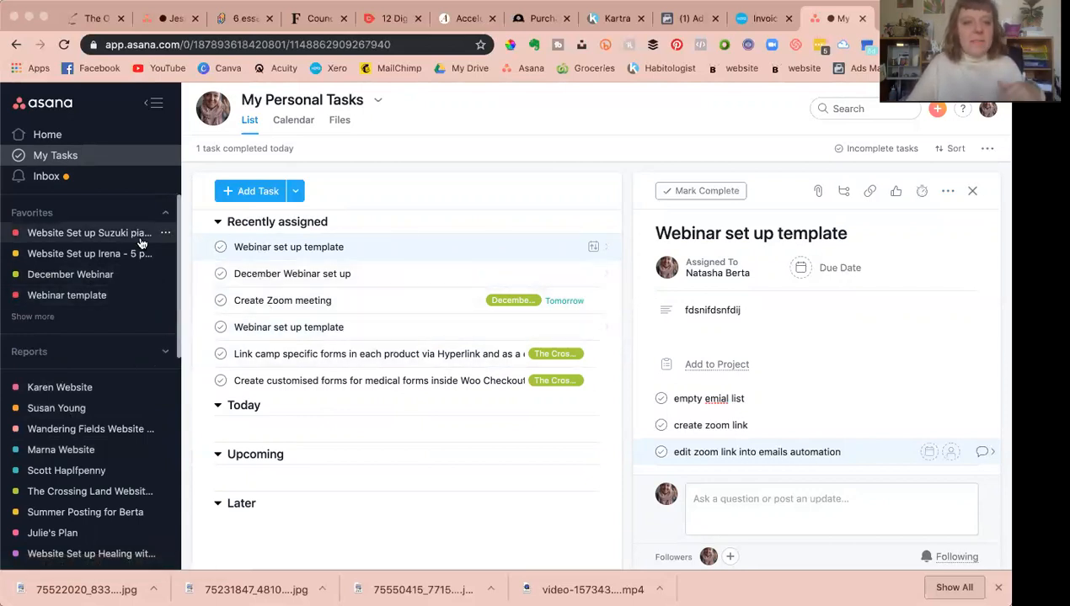
Step: Open the Webinar template project and move Create Zoom meeting into the Done column
{"action": "left_click", "coordinate": [56, 297]}
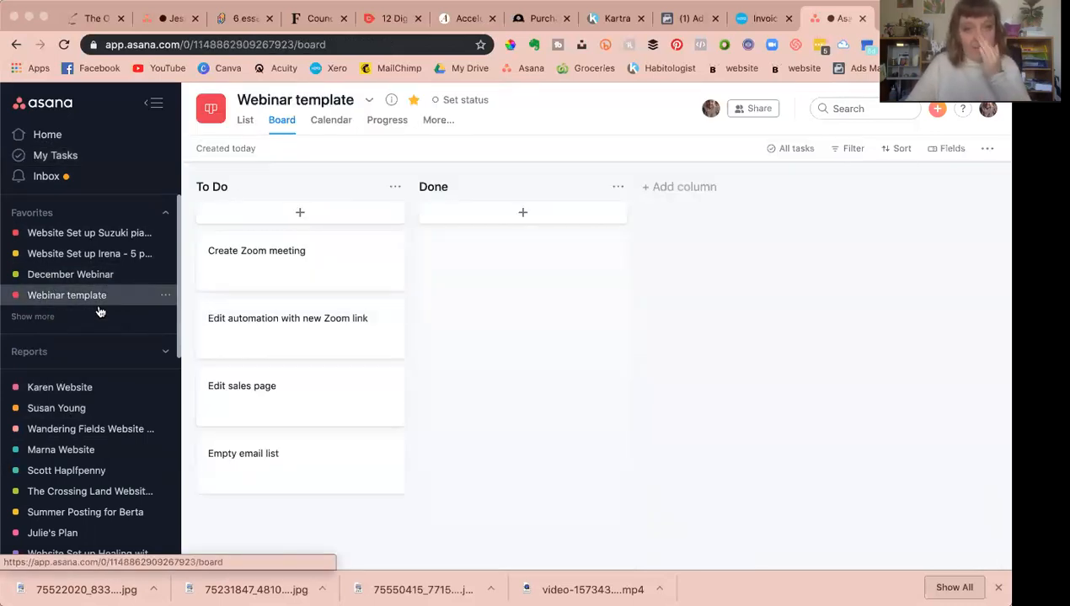
{"action": "left_click_drag", "start_coordinate": [318, 277], "coordinate": [520, 279]}
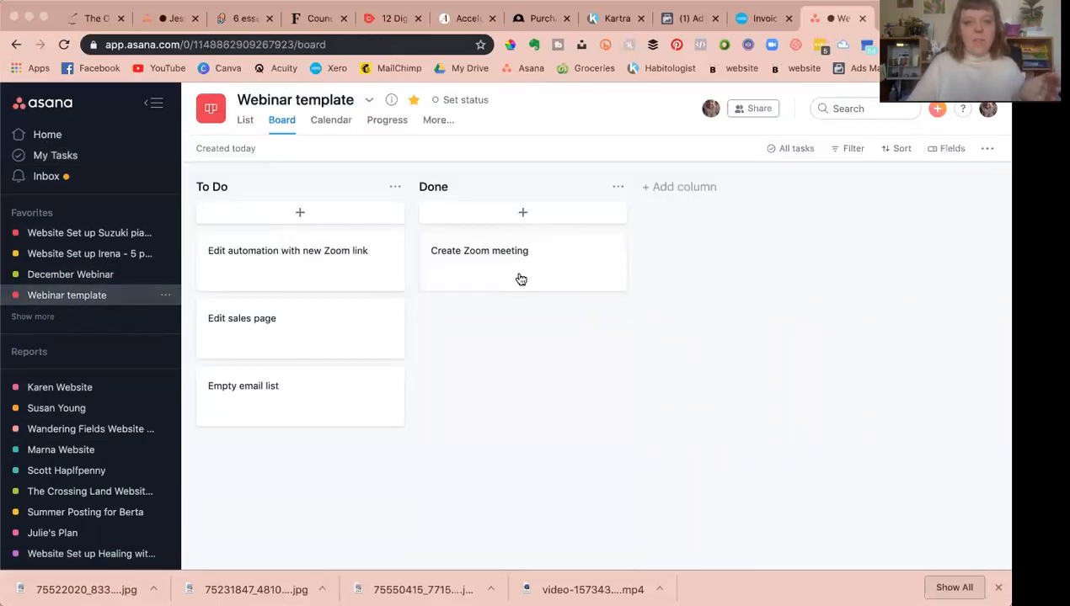